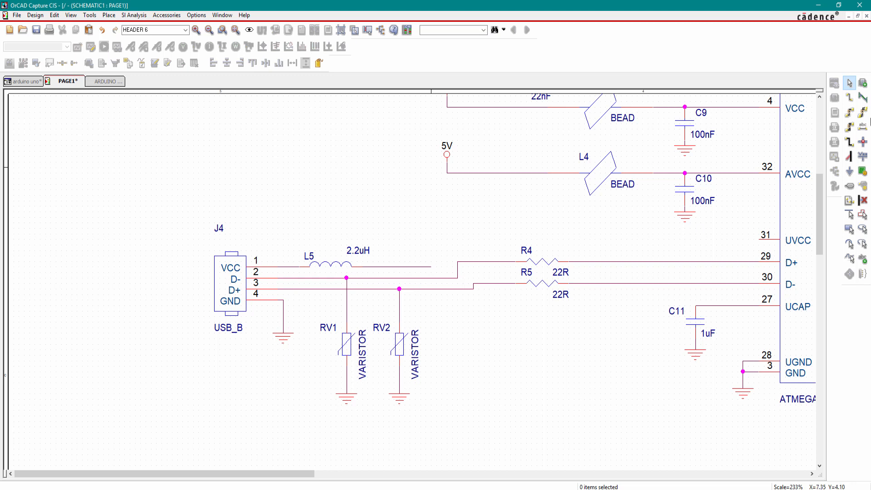
Step: Place a net alias USBVCC on the wire running out of inductor L5 from the USB connector's VCC pin
click(863, 127)
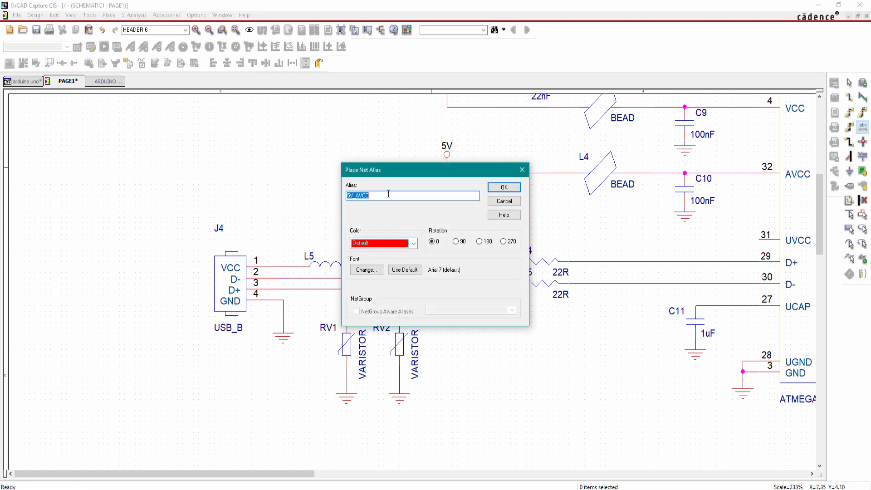
text(USBVCC)
click(504, 187)
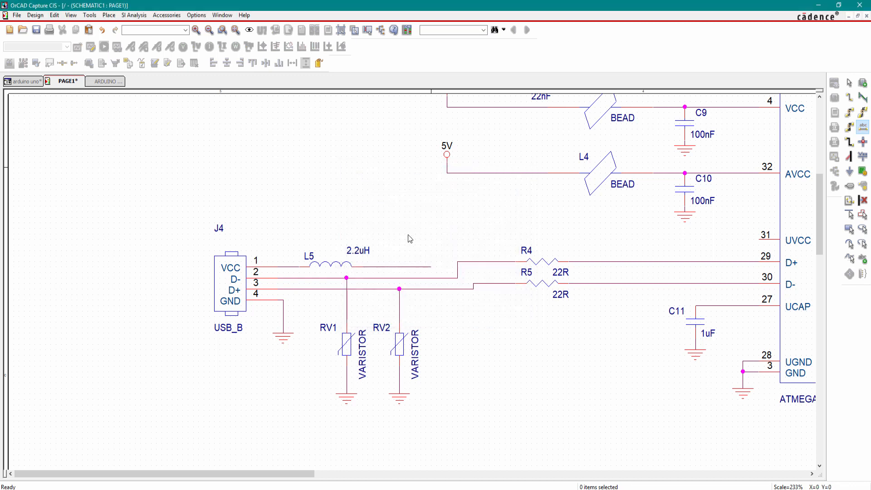
click(384, 268)
key(Escape)
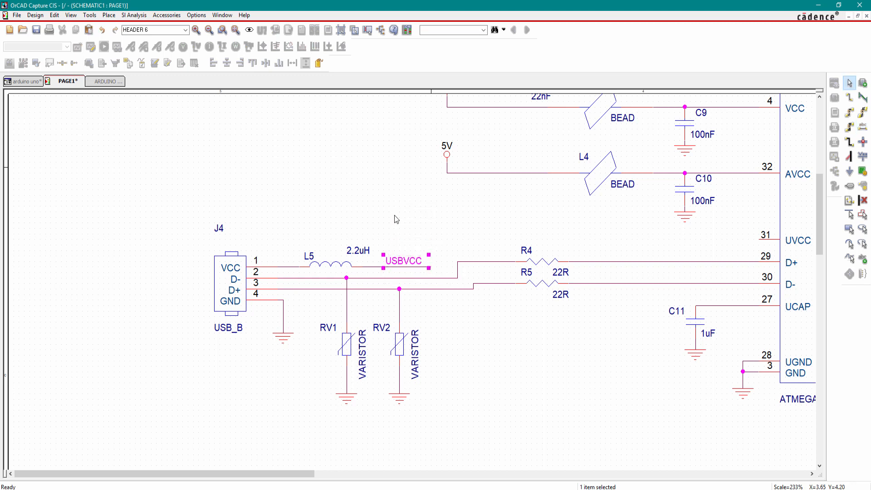
Step: Wire the UVCC pin 31 of the ATMEGA16U2 to the open end of the USBVCC net
click(850, 97)
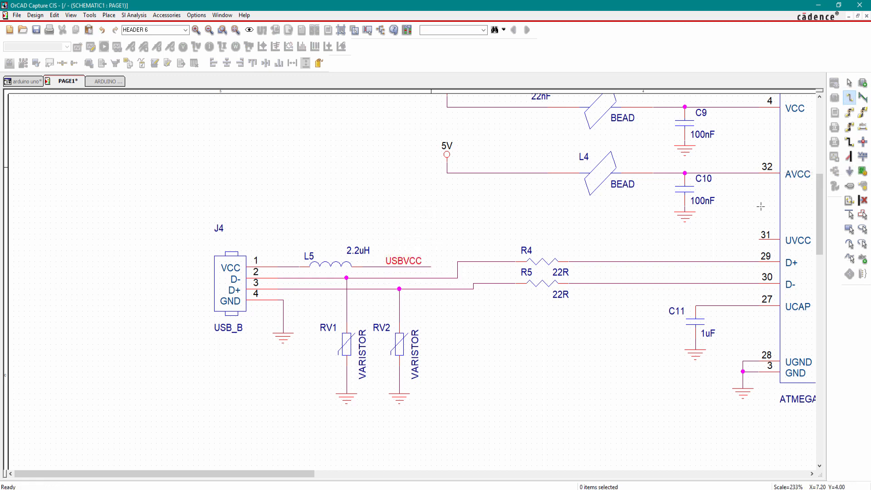
click(762, 239)
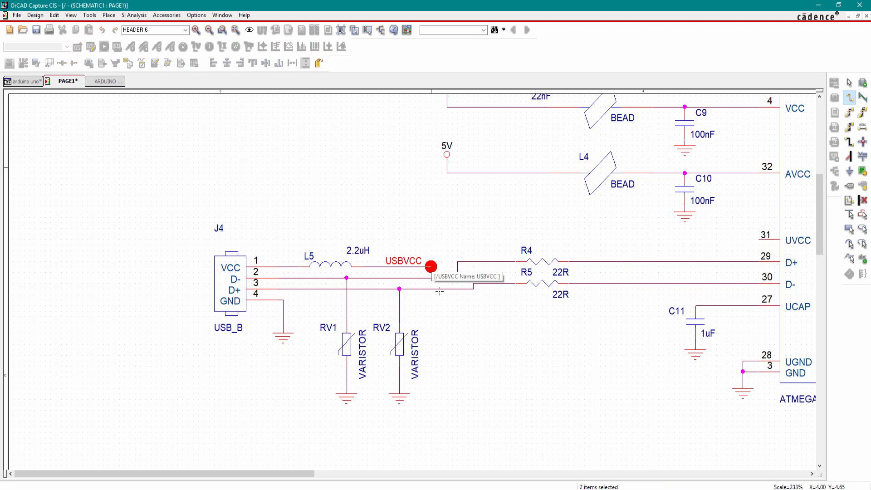
click(432, 267)
key(Escape)
Step: Place a net alias D+ on the wire between resistor R5 and the microcontroller
key(n)
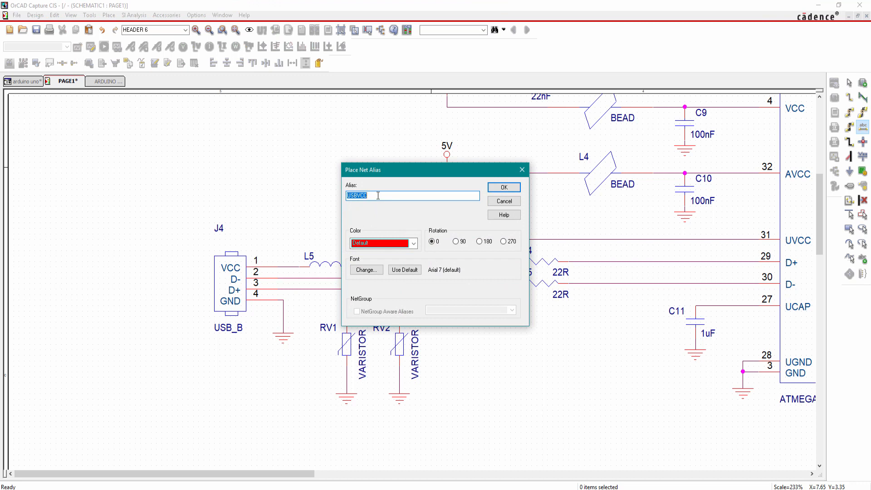
text(D+)
click(504, 188)
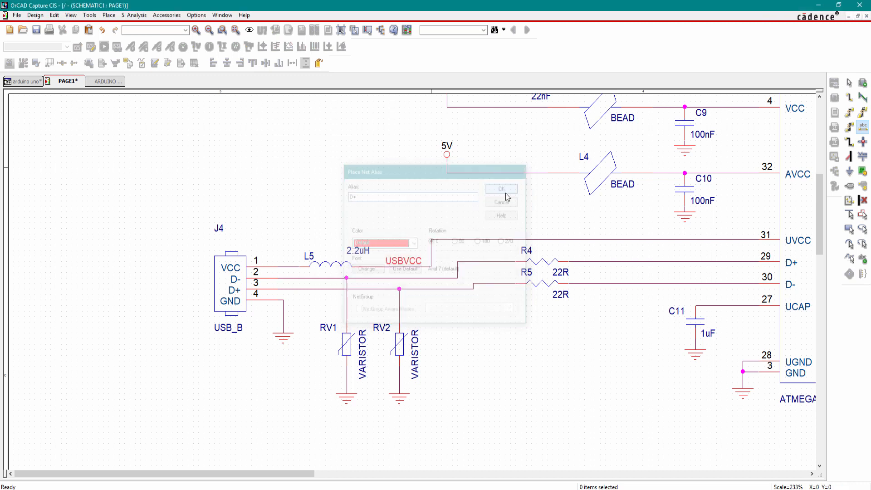
click(641, 288)
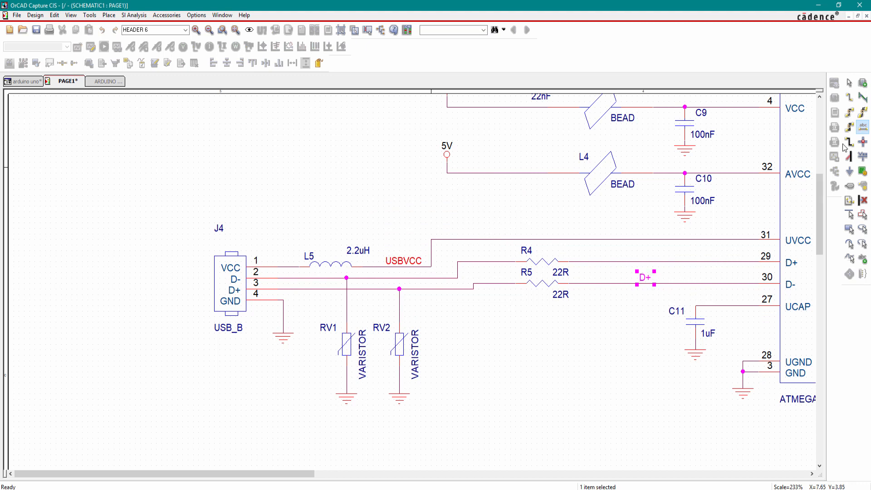
Step: Place a net alias D- on the wire between resistor R4 and the microcontroller
click(864, 129)
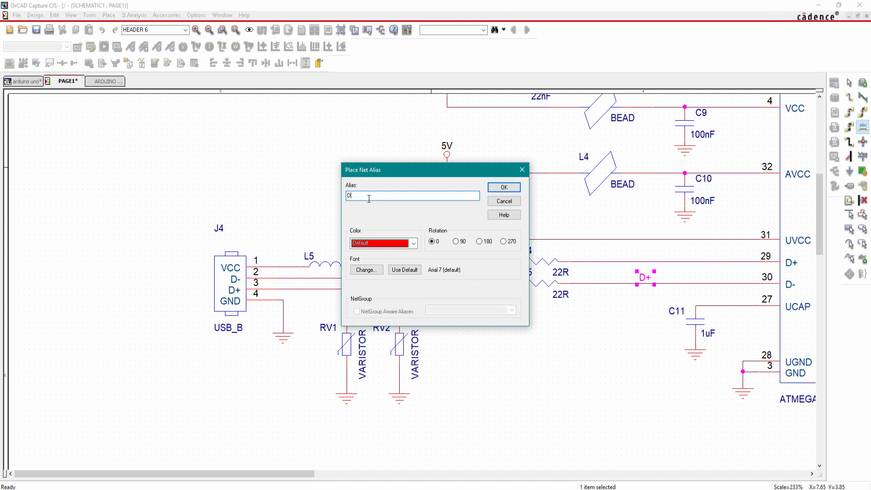
click(504, 188)
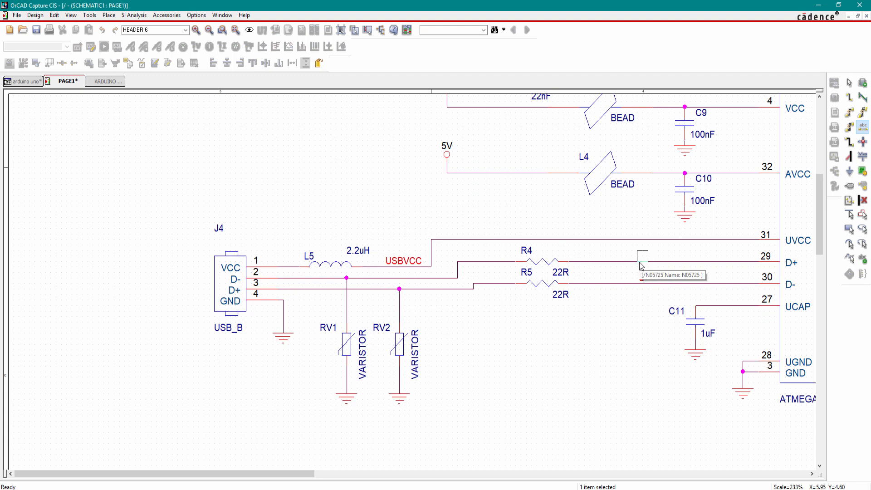
click(643, 265)
key(Escape)
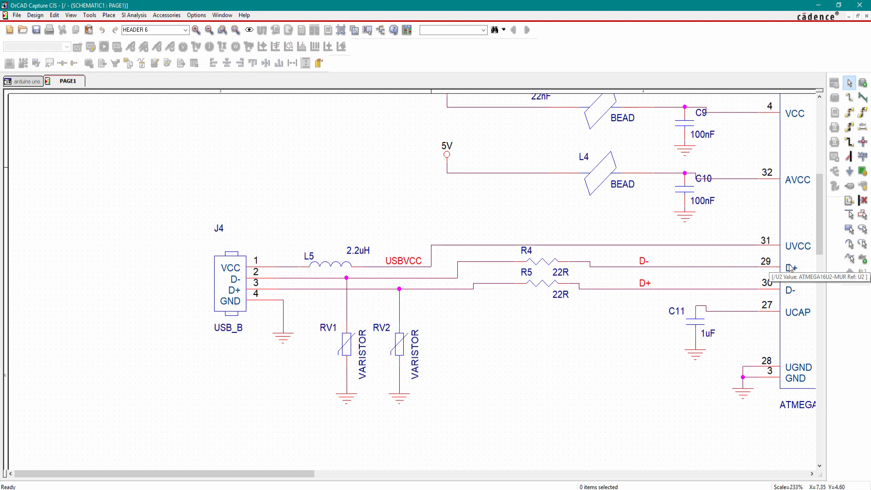
Step: Open part U2 (ATMEGA16U2-MUR) for editing and swap the positions of D+ pin 29 and D- pin 30
click(804, 236)
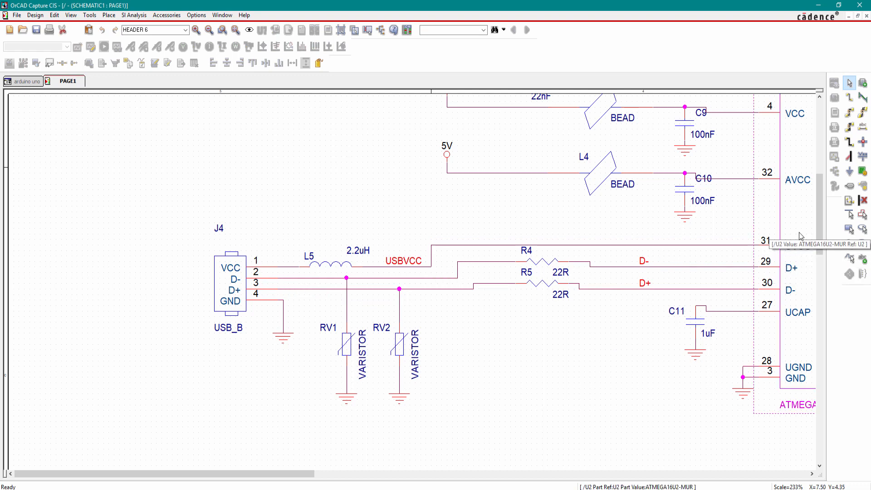
right_click(799, 234)
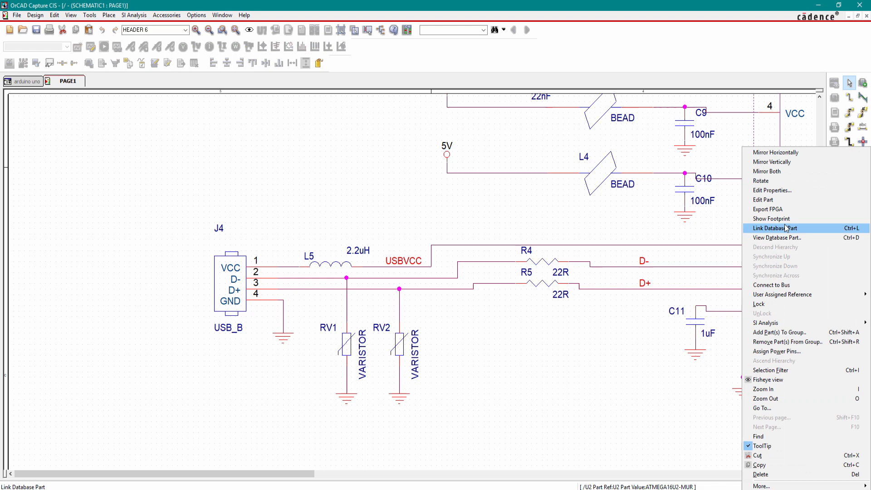
click(767, 201)
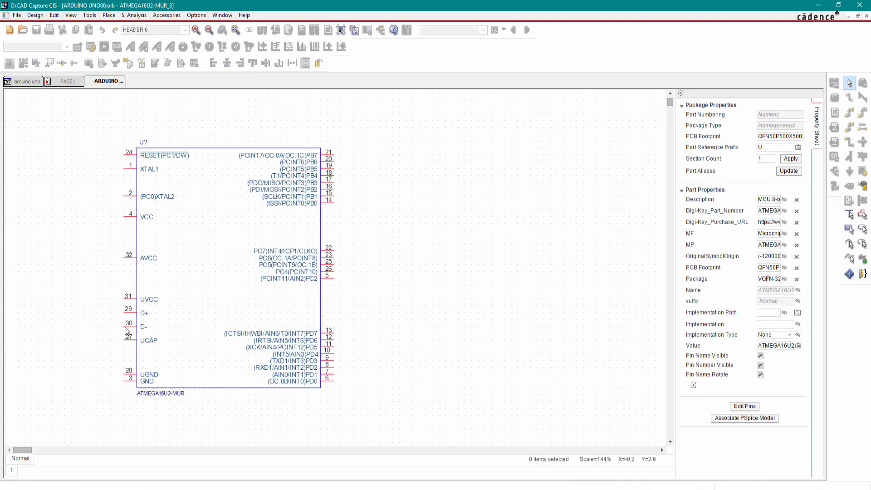
ctrl+scroll(130, 331, up, 4)
click(146, 328)
drag(143, 307, 141, 324)
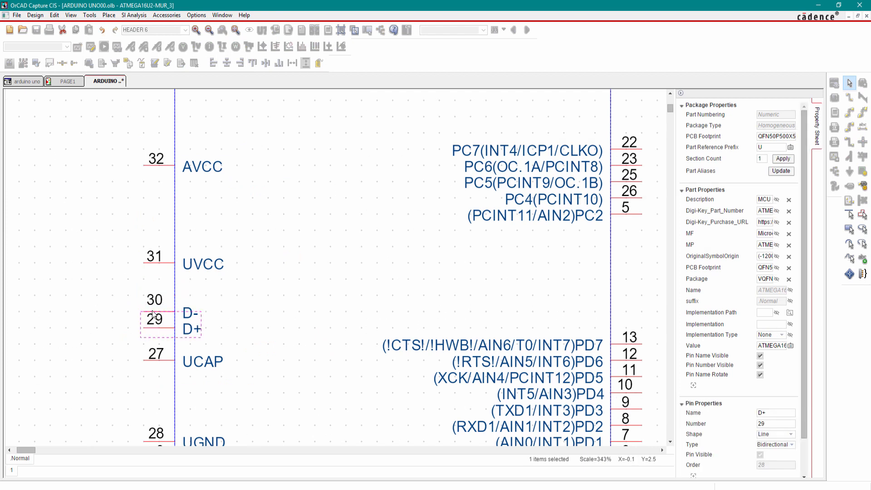
click(148, 313)
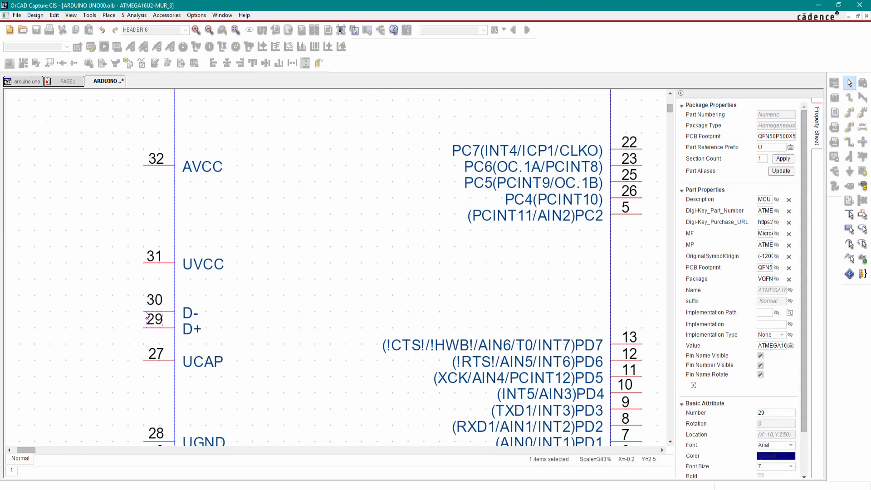
click(144, 313)
drag(143, 300, 145, 295)
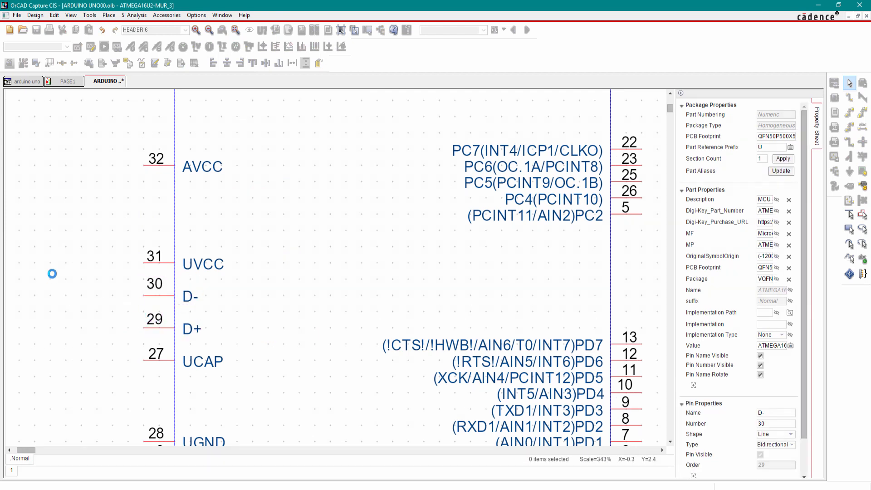
Step: Close the part editor and save the pin changes to the current part instance only
click(52, 274)
right_click(104, 81)
click(122, 138)
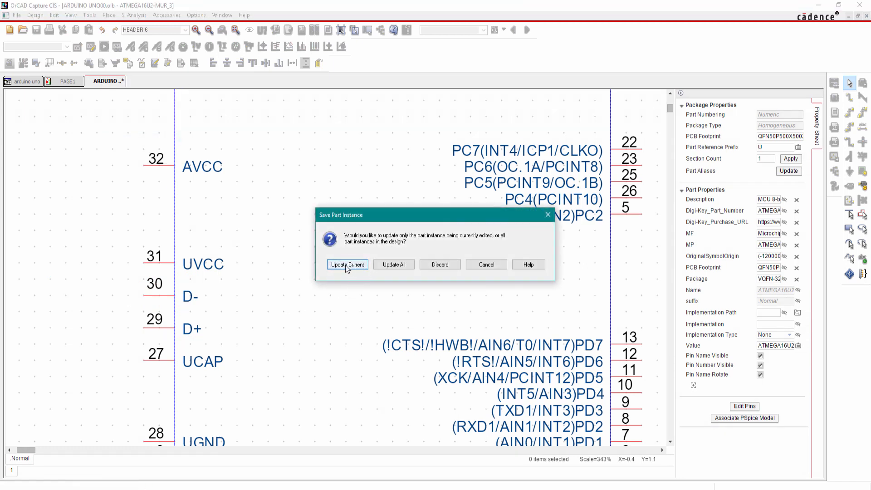
click(347, 265)
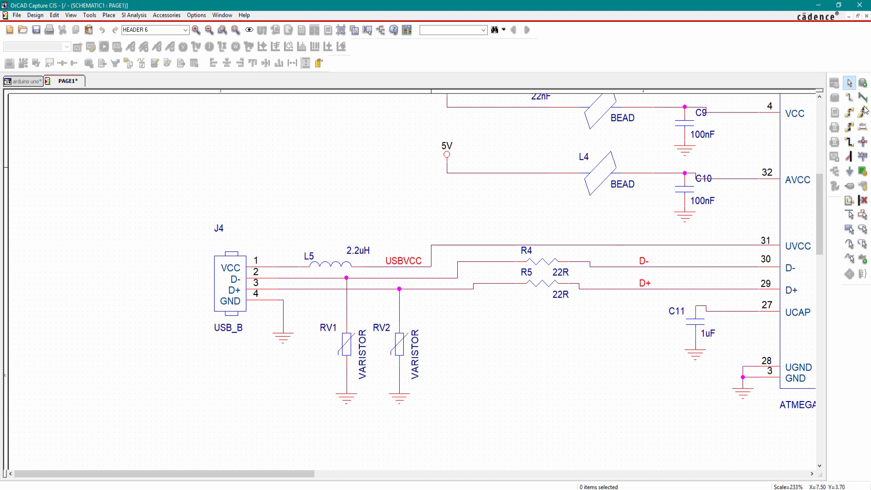
Step: Place a net alias USB_D- on the wire from the USB connector's D- pin, just before R4
click(864, 128)
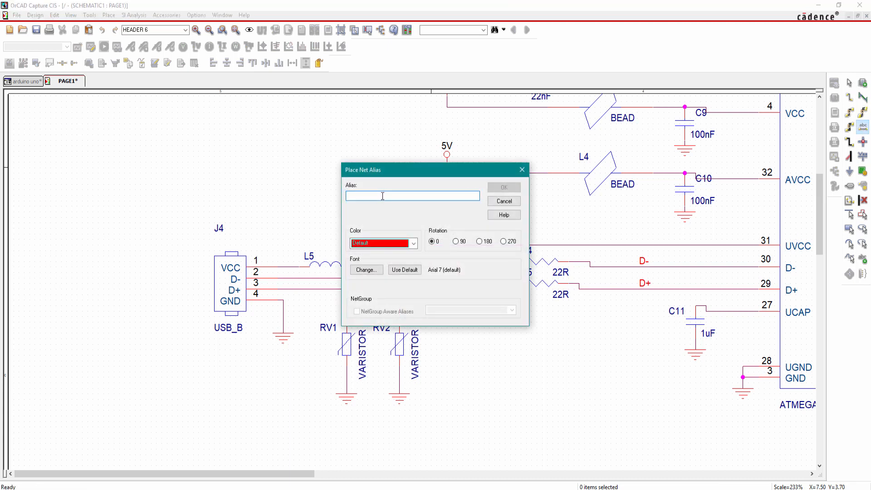
text(USB_D-)
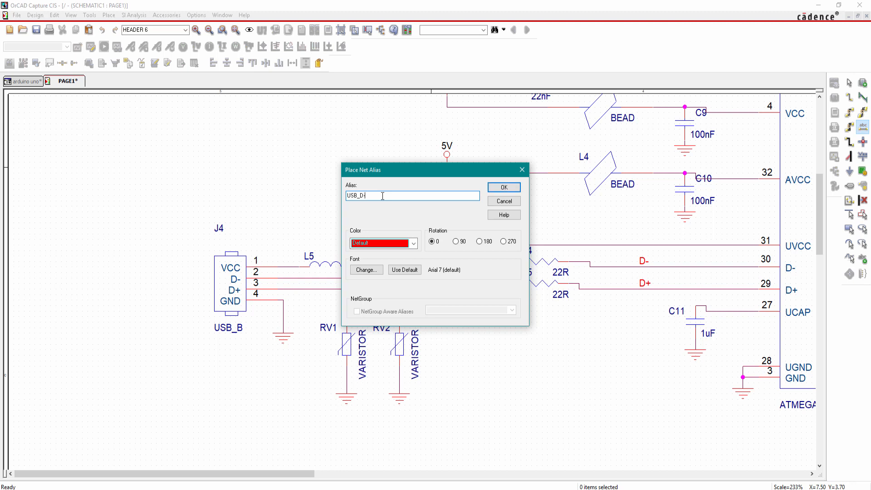
key(Return)
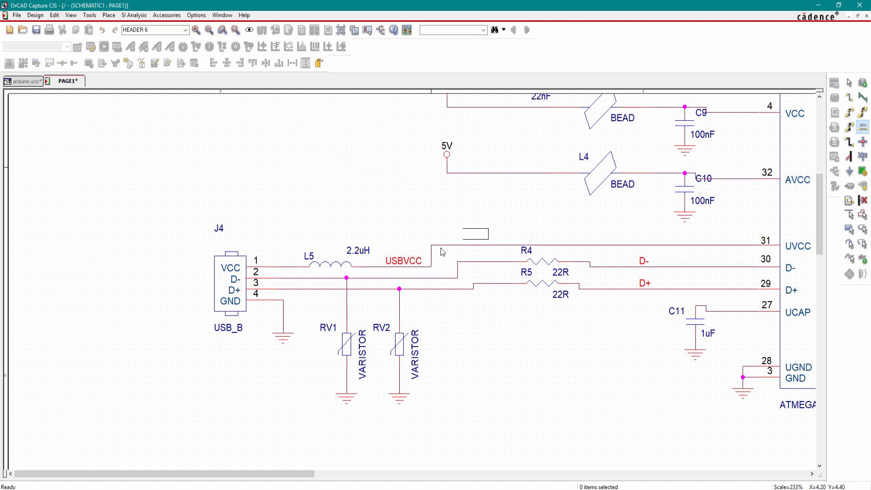
click(414, 278)
Step: Place a net alias USB_D+ on the wire from the USB connector's D+ pin, just before R5
click(862, 127)
click(379, 198)
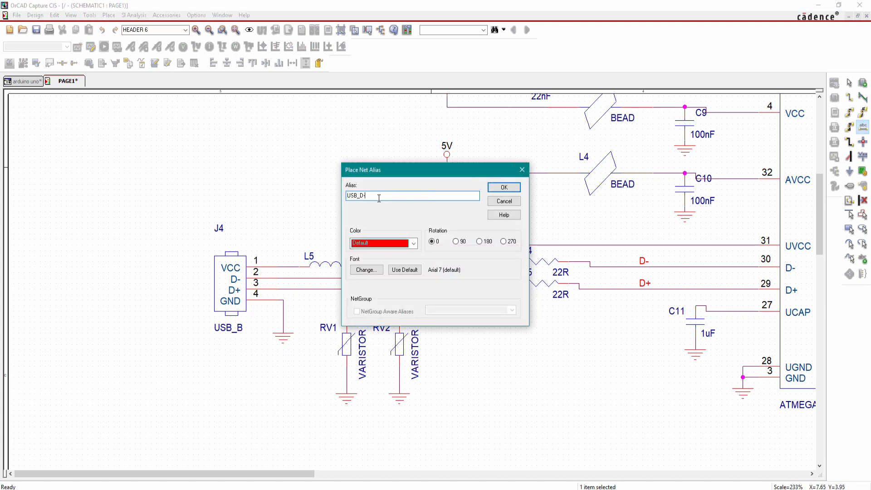
text(+)
key(Return)
click(415, 288)
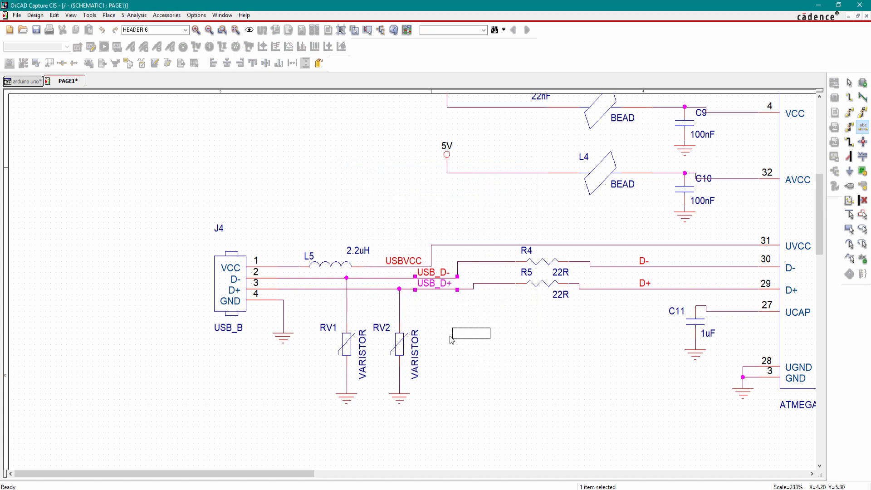
key(Escape)
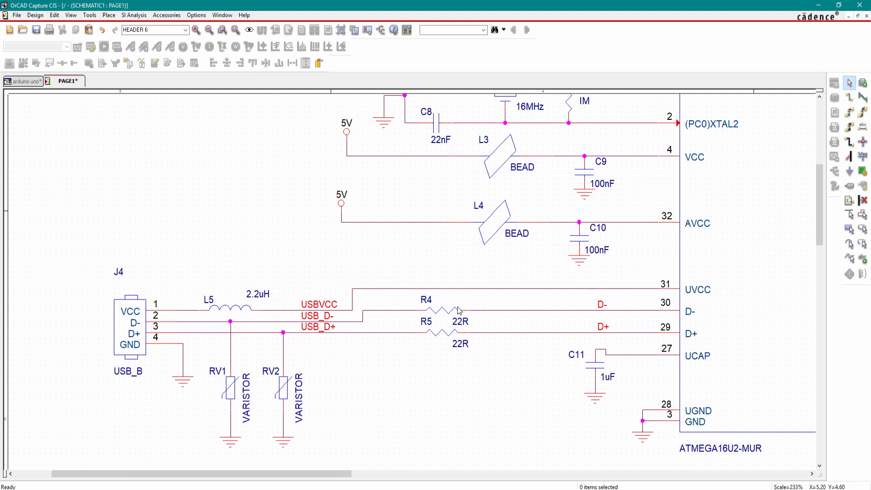
Step: Place a net alias 5V_VCC1 on the wire between capacitor C9 and the VCC pin 4 of U2
ctrl+scroll(459, 311, down, 5)
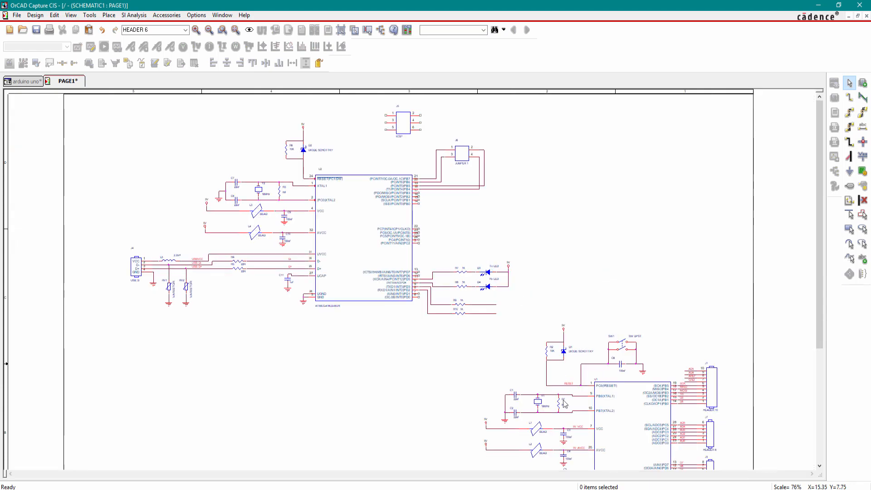
ctrl+scroll(575, 446, up, 2)
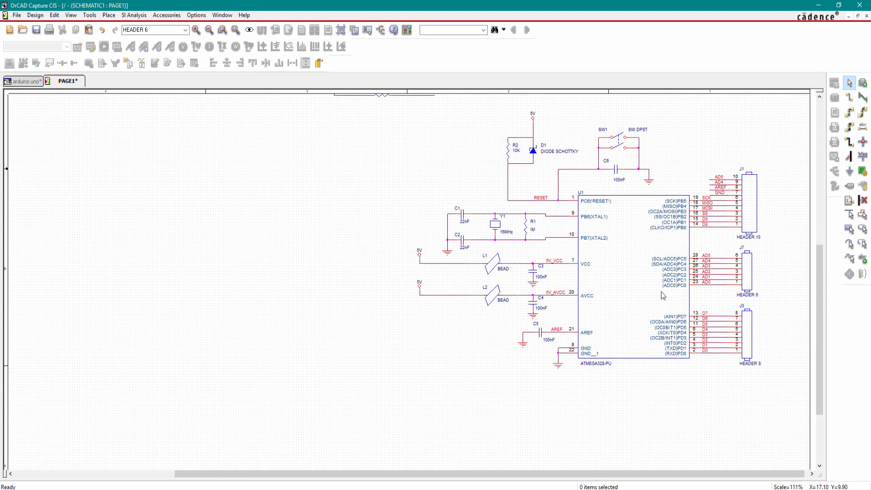
ctrl+scroll(393, 241, down, 4)
ctrl+scroll(390, 240, up, 3)
ctrl+scroll(408, 309, down, 2)
ctrl+scroll(419, 332, up, 3)
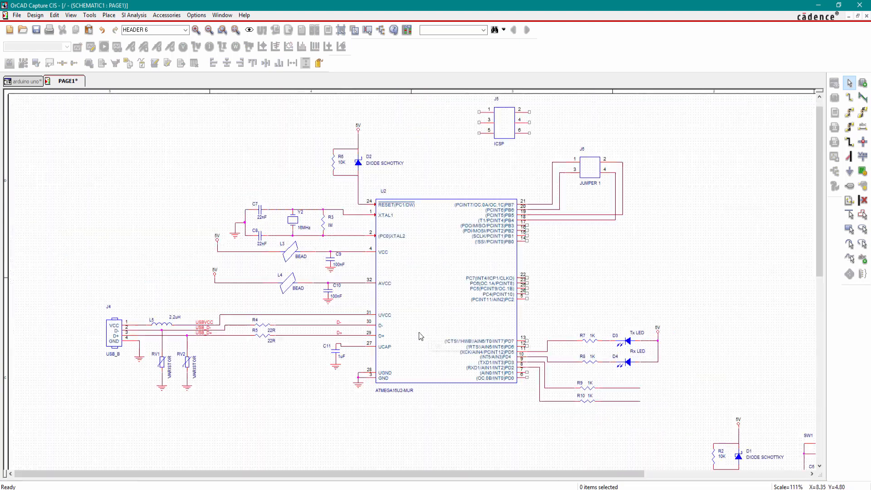
ctrl+scroll(419, 336, up, 3)
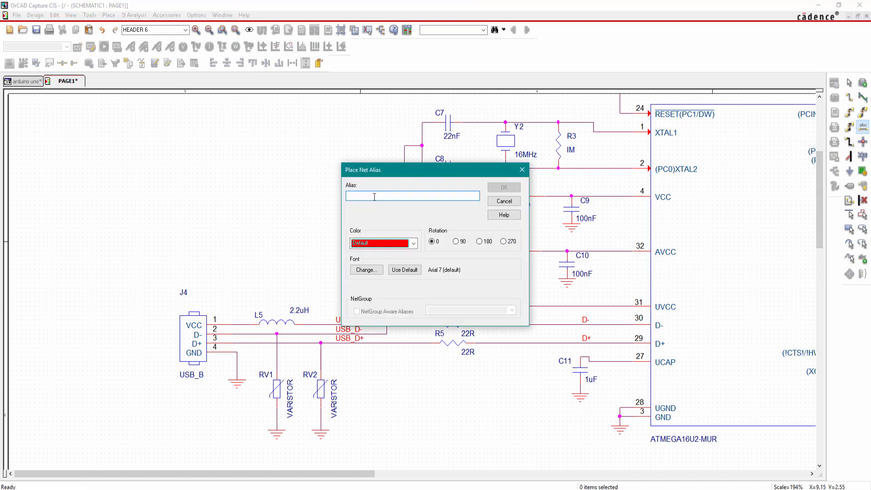
text(V_VCC)
key(Return)
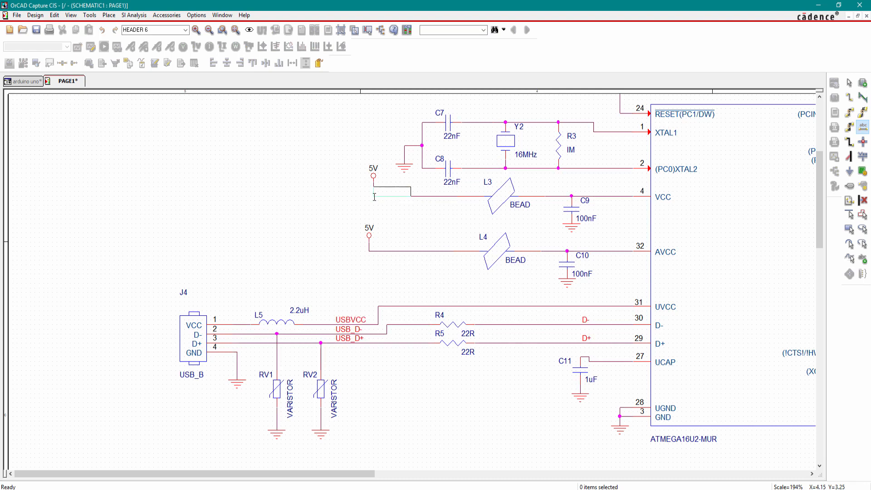
click(601, 200)
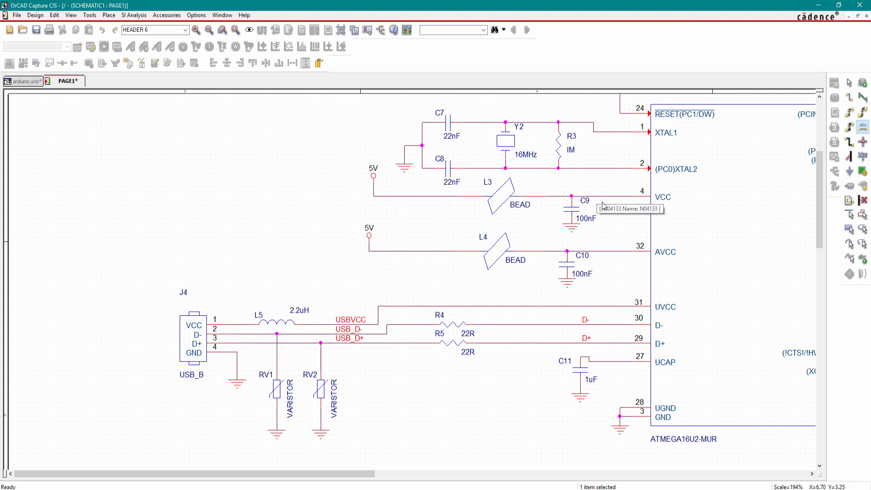
Step: Place a net alias 5V_AVCC1 on the wire between capacitor C10 and the AVCC pin 32 of U2
click(862, 127)
click(356, 195)
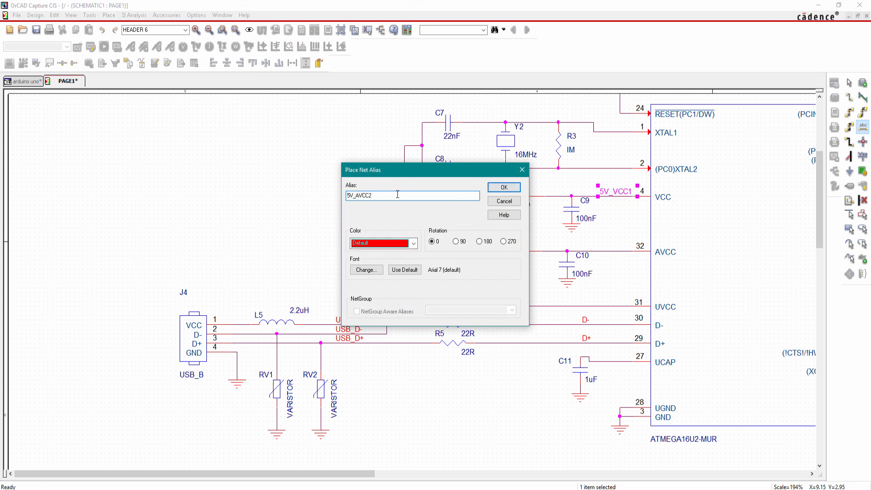
click(488, 190)
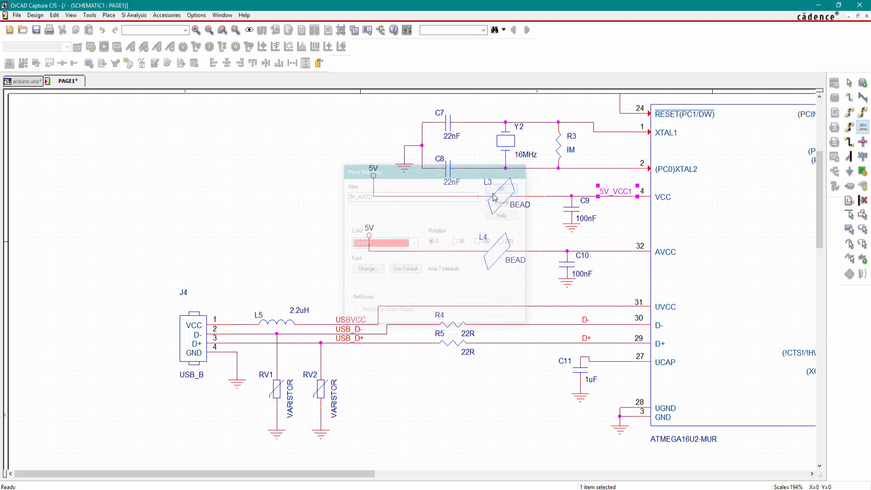
click(595, 250)
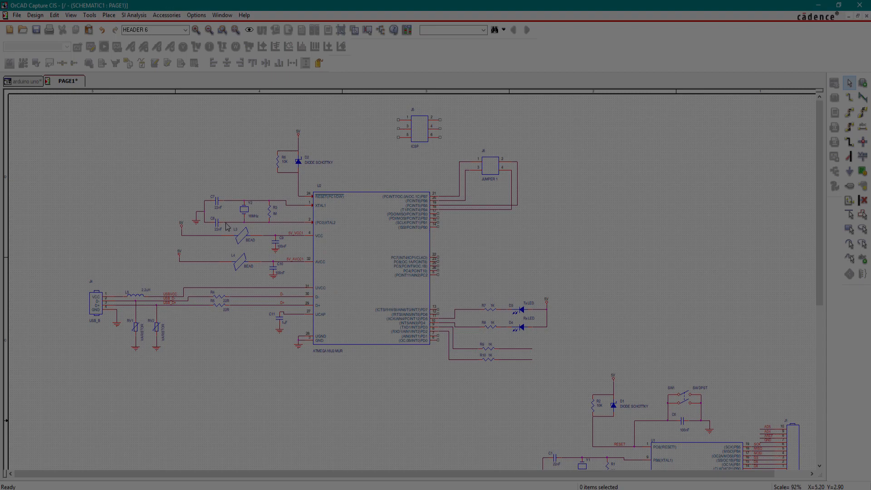
ctrl+scroll(471, 249, up, 4)
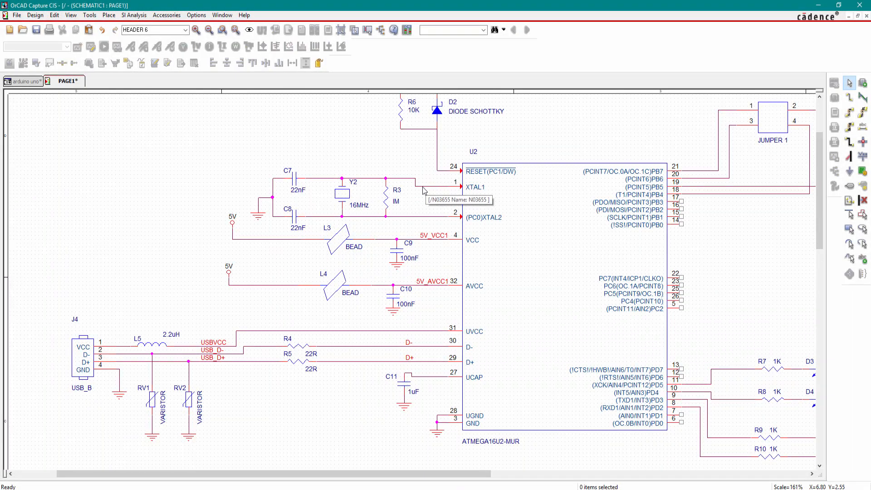
Step: Place net aliases X1_1 and X1_2 on the crystal Y2 wires leading to XTAL1 and XTAL2 of U2
click(862, 126)
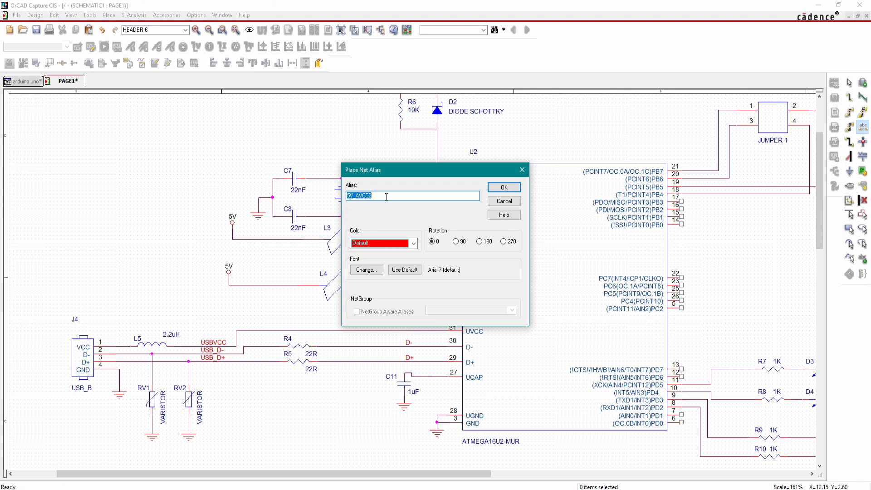
text(X1_1)
click(511, 189)
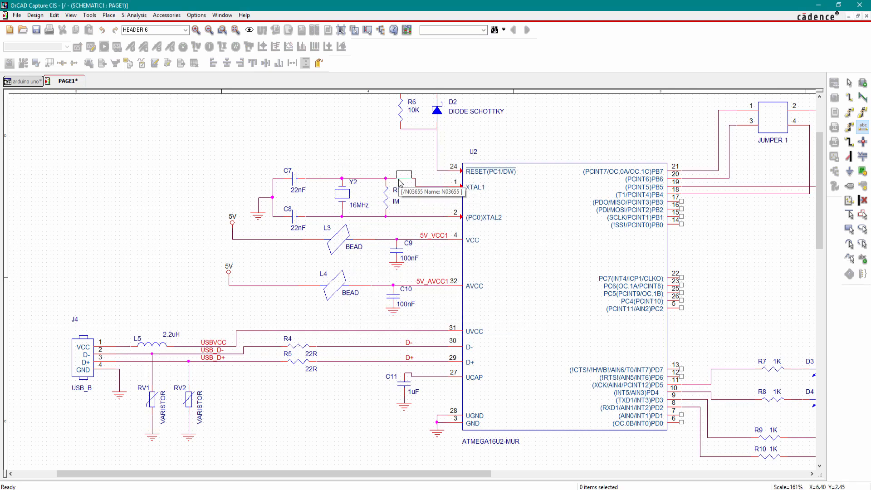
click(402, 180)
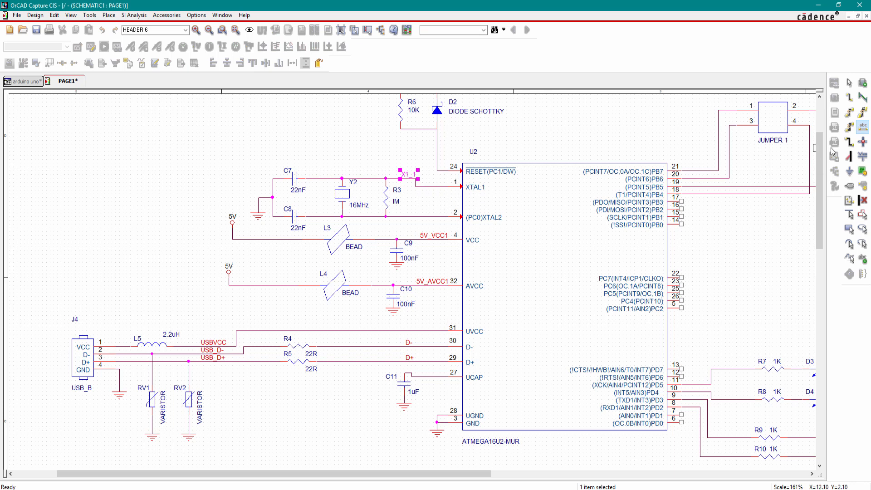
click(403, 217)
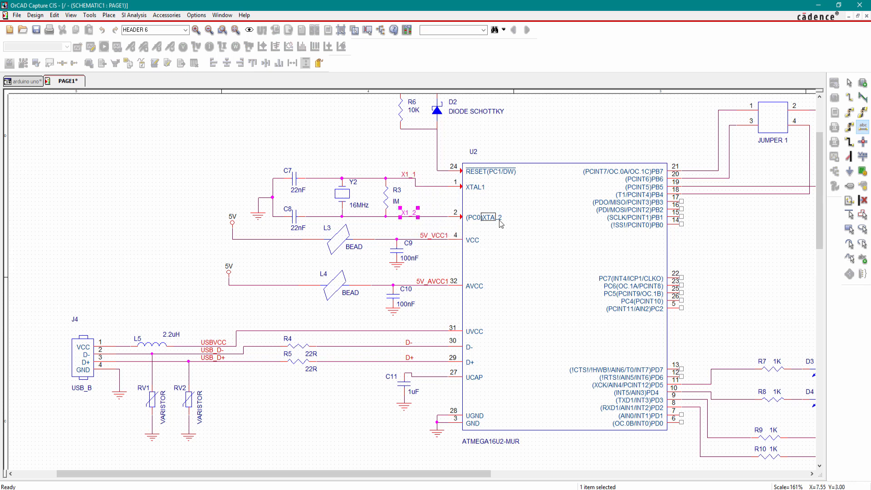
key(Escape)
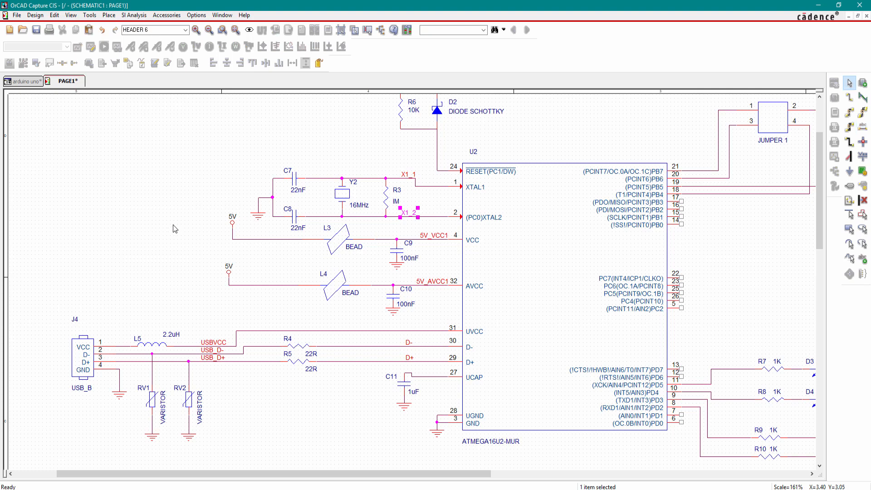
click(147, 197)
Step: Place net aliases X_1 and X_2 on the crystal Y1 wires leading to XTAL1 and XTAL2 of the ATMEGA328-PU
scroll(146, 210, down, 1)
ctrl+scroll(167, 217, down, 5)
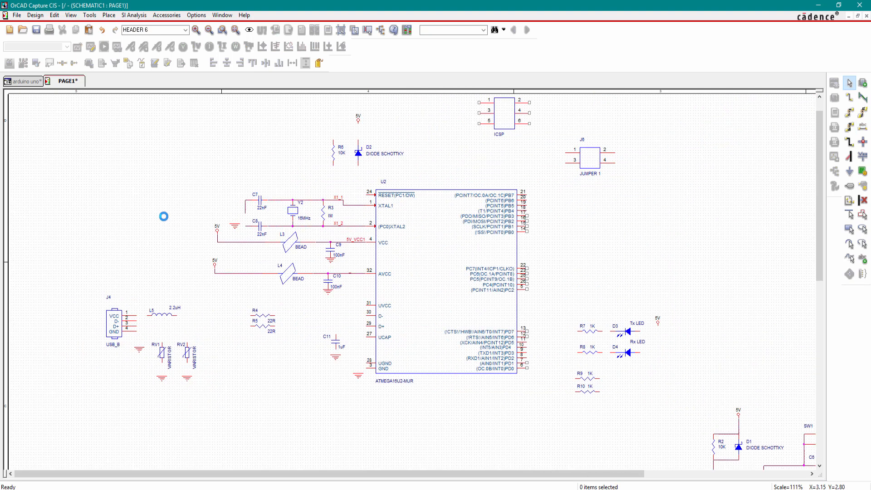
ctrl+scroll(513, 320, up, 4)
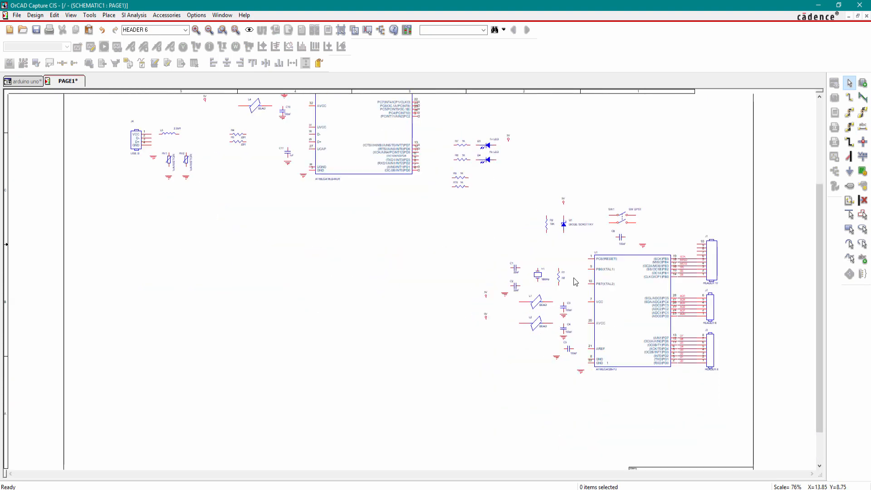
click(860, 126)
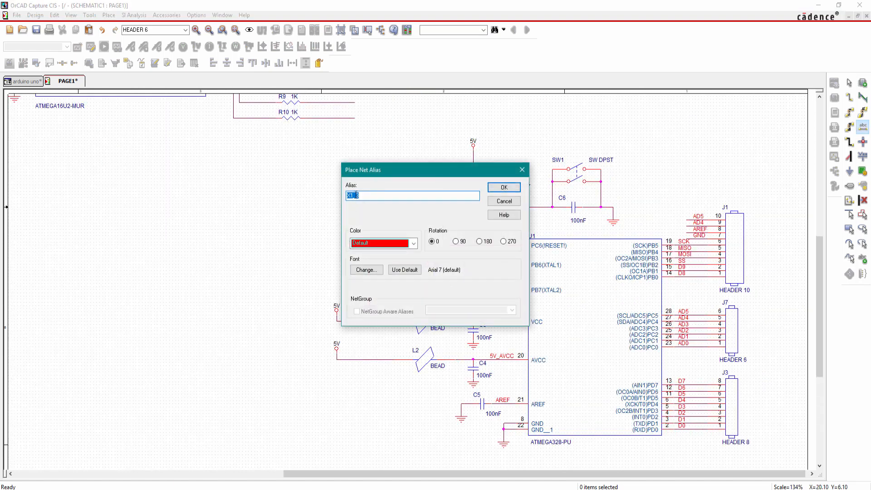
key(Escape)
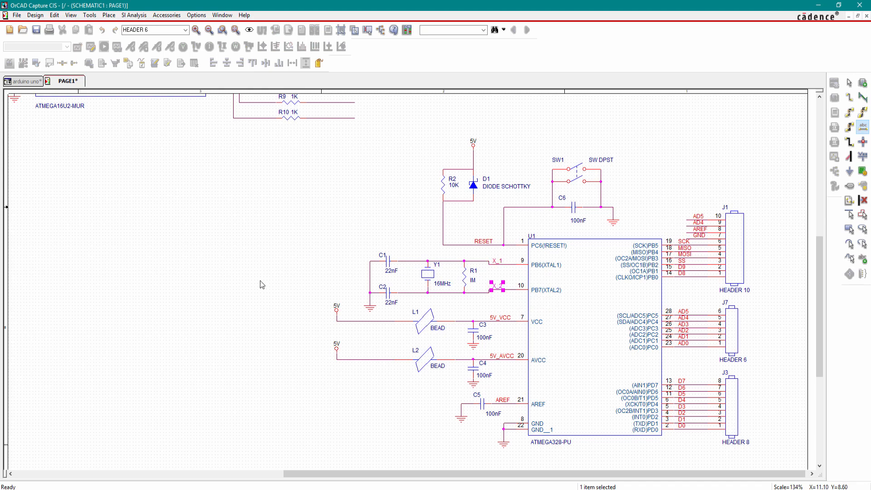
click(581, 215)
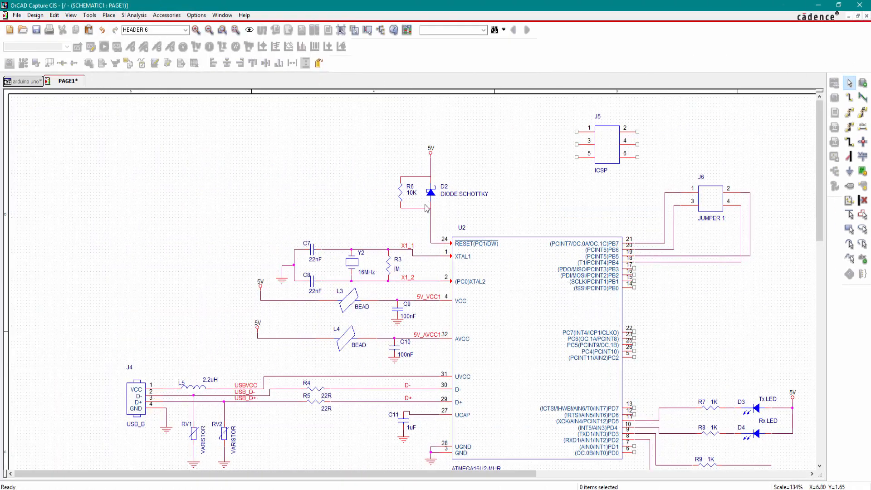
Step: Draw a horizontal wire stub from the junction of R6 and D2, ending free above U2
click(847, 100)
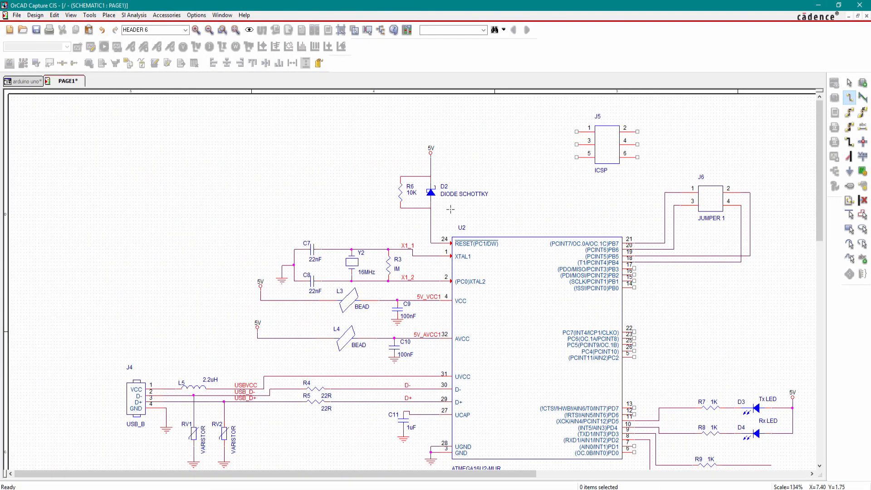
click(430, 208)
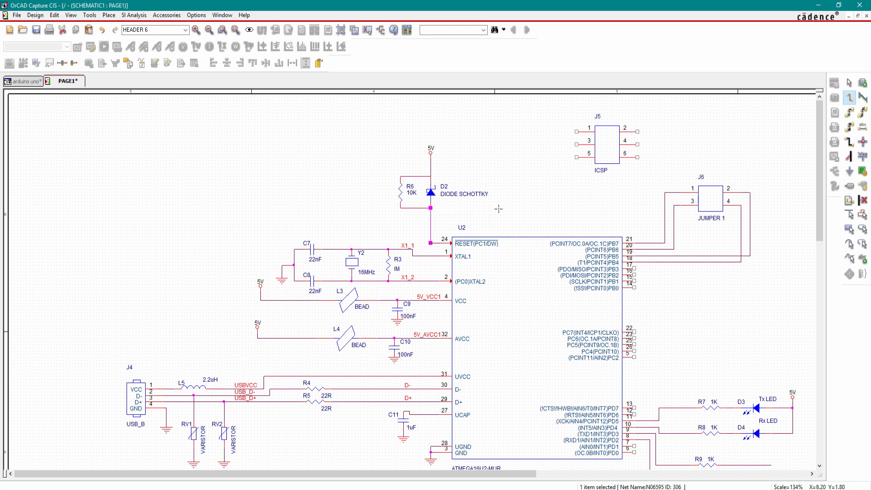
double_click(524, 208)
key(Escape)
click(519, 165)
Step: Place a net alias RESET1 on the wire stub from the R6 and D2 junction
click(862, 127)
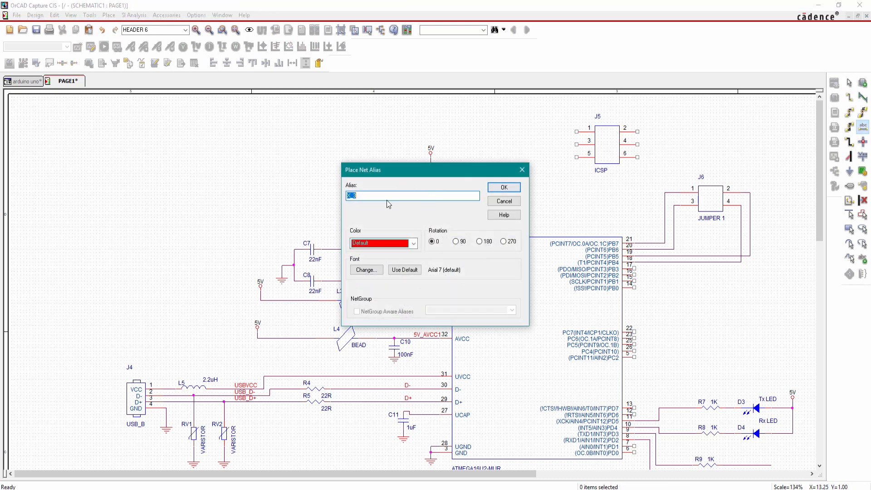
text(RESET1)
key(Return)
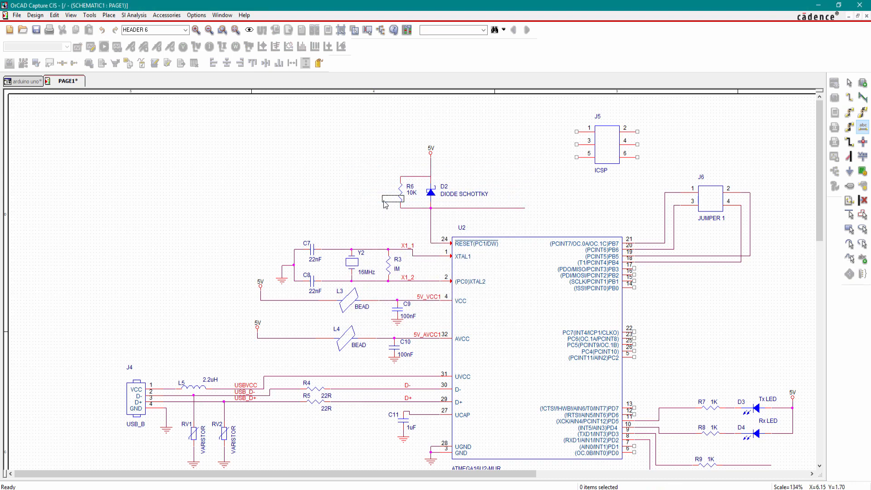
click(498, 209)
key(Escape)
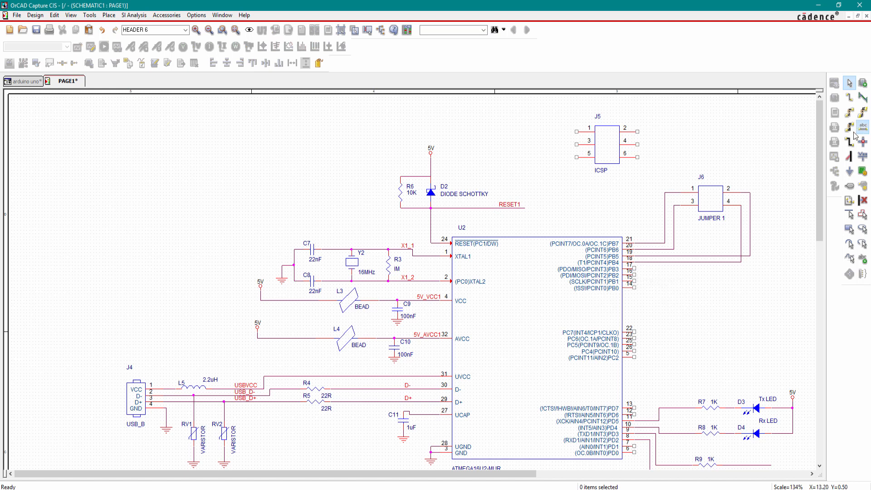
Step: Draw short horizontal wire stubs from pins 17 (PB3) and 16 (PB2) of U2
click(849, 97)
click(634, 268)
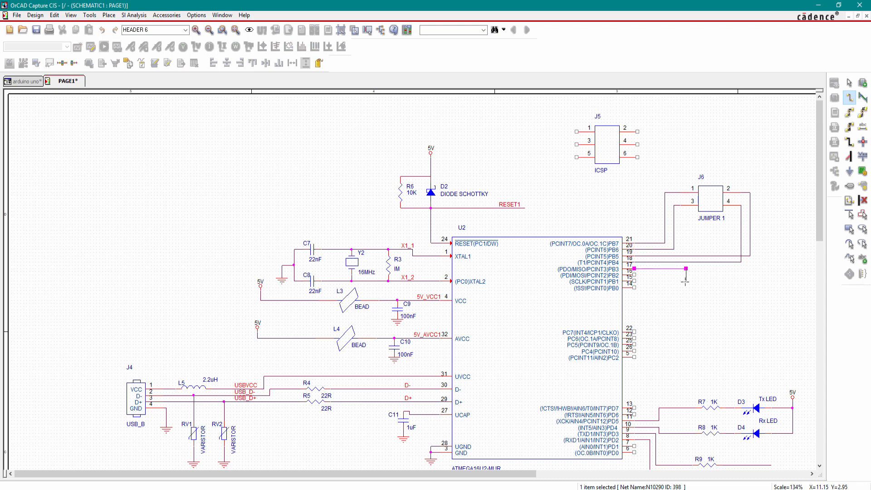
key(Escape)
click(634, 275)
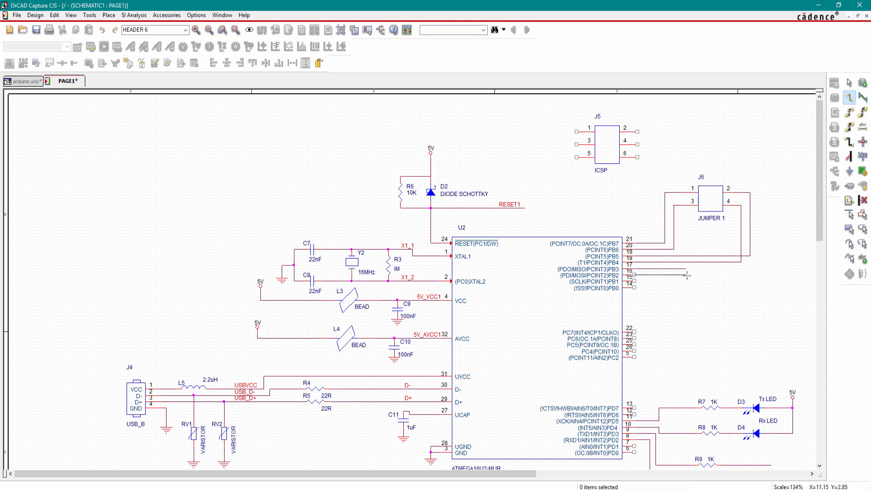
click(686, 275)
key(Escape)
Step: Draw wire stubs from pins 15 (PB1) and 14 (PB0) of U2, matching the length of the stubs above
click(850, 98)
click(634, 281)
click(686, 281)
key(Escape)
click(634, 288)
click(686, 288)
key(Escape)
key(Escape)
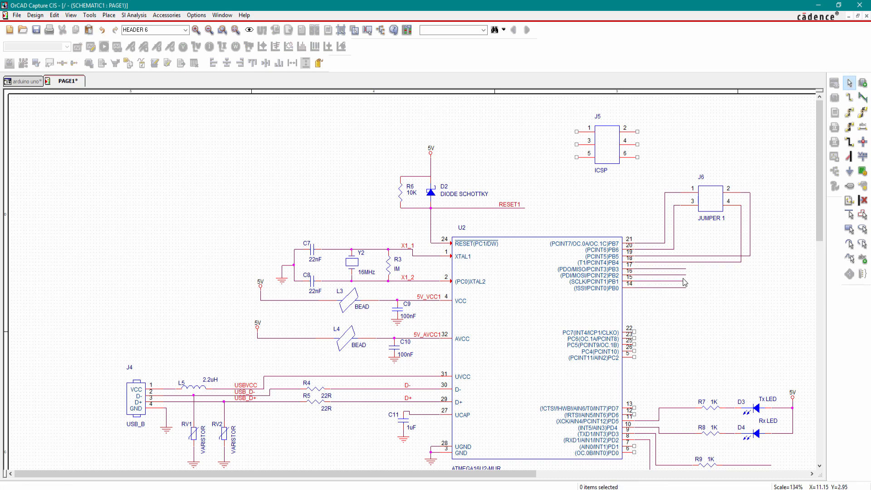
Step: Place a net alias MISO1 on the wire stub from pin 17 (PB3) of U2
ctrl+scroll(683, 279, up, 1)
ctrl+scroll(367, 281, up, 1)
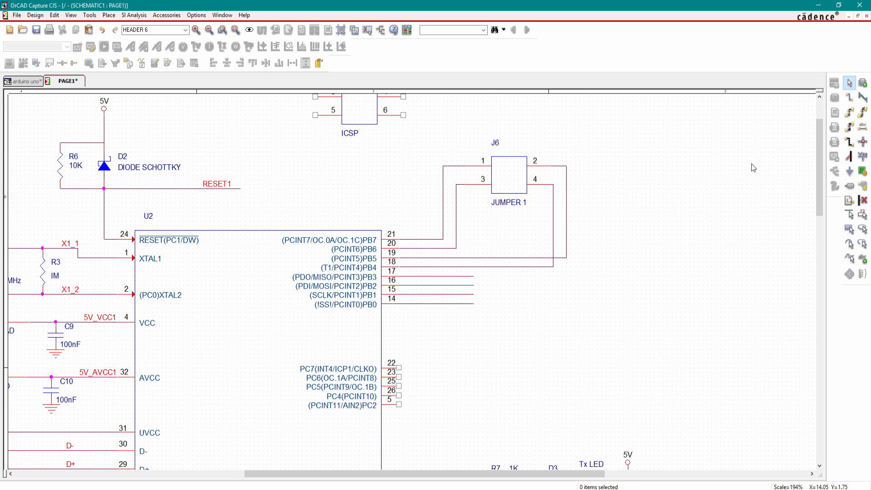
click(863, 128)
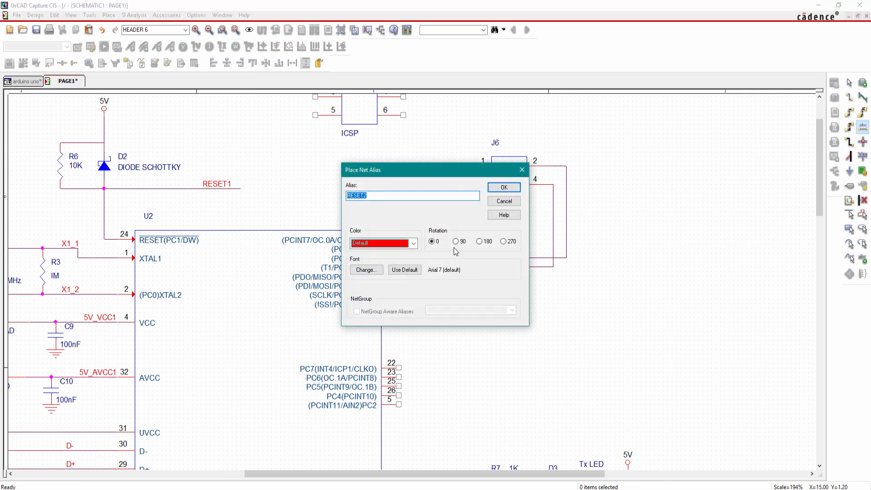
drag(425, 179, 532, 175)
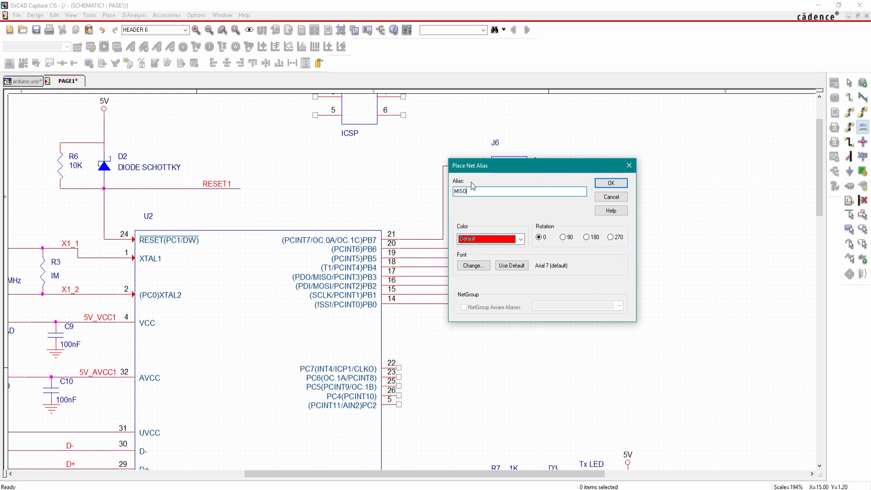
key(Return)
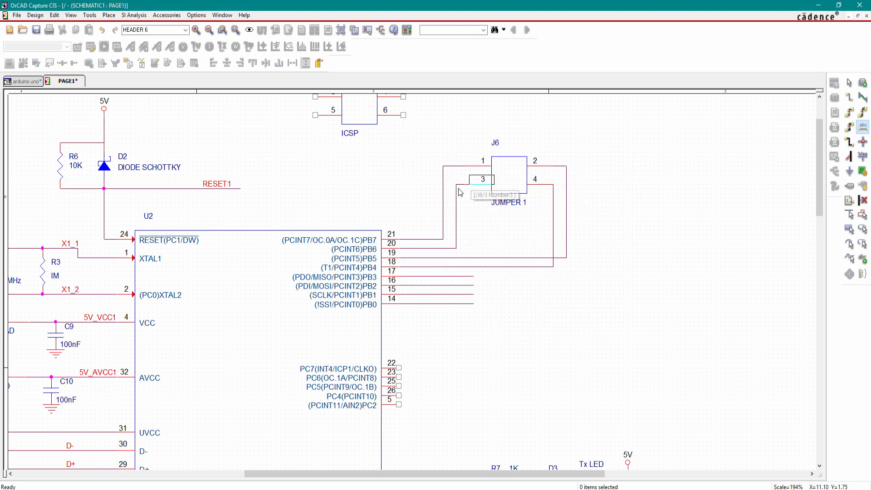
click(439, 277)
Step: Place a net alias MOSI1 on the wire stub from pin 16 (PB2) of U2
click(863, 127)
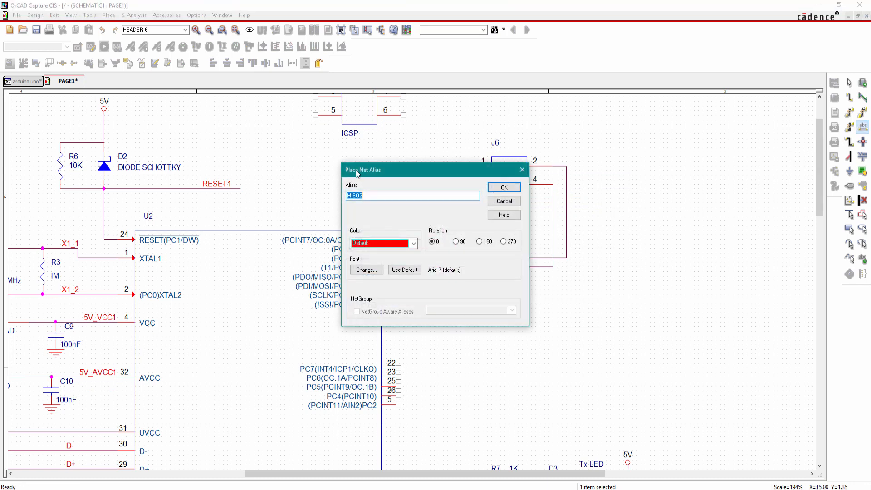
text(MOSI1)
key(Return)
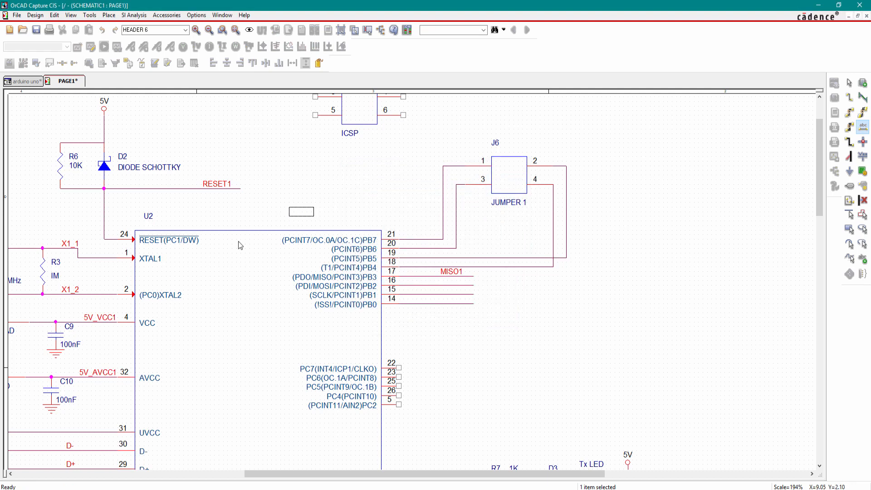
click(439, 287)
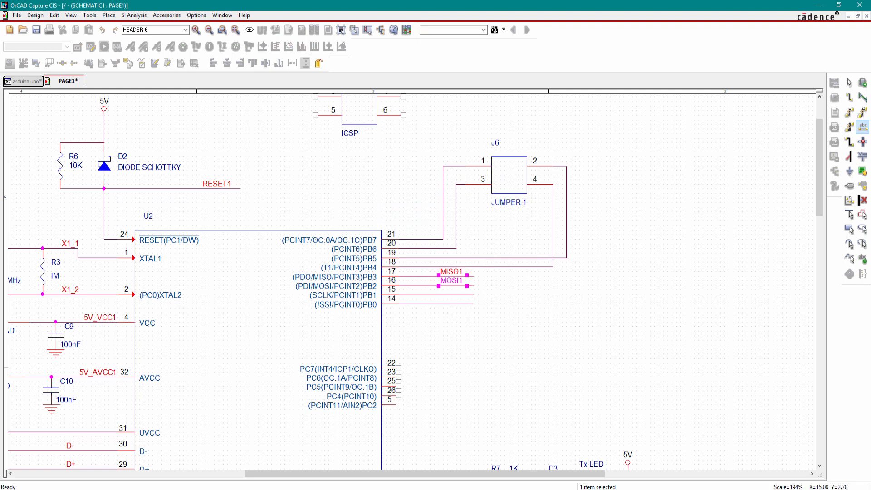
Step: Place a net alias SCK1 on the wire stub from pin 15 (PB1) of U2
click(863, 127)
click(372, 195)
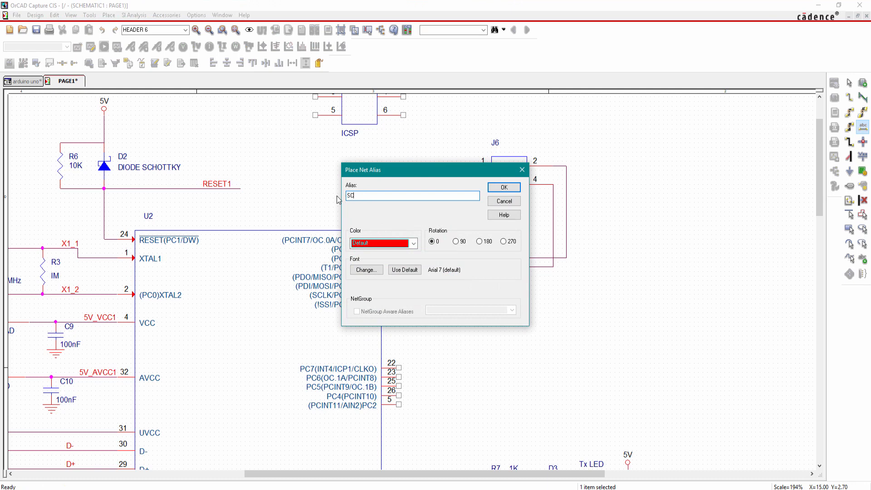
text(SCK)
key(Return)
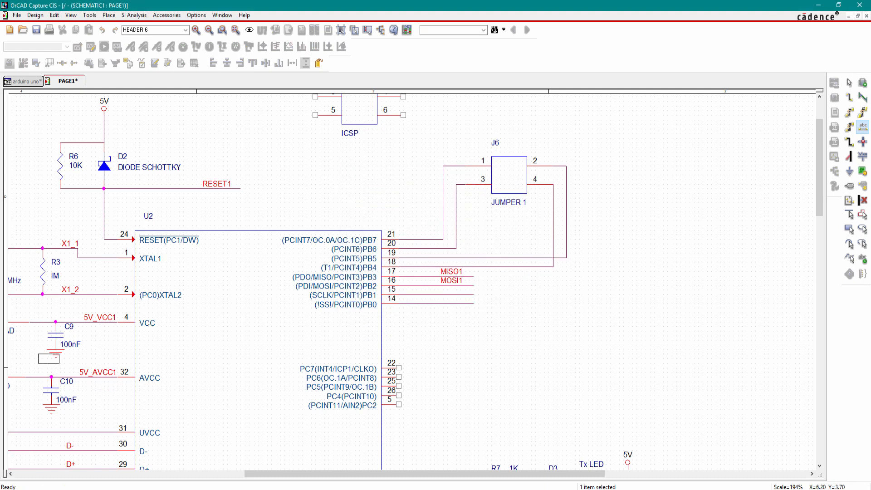
click(443, 300)
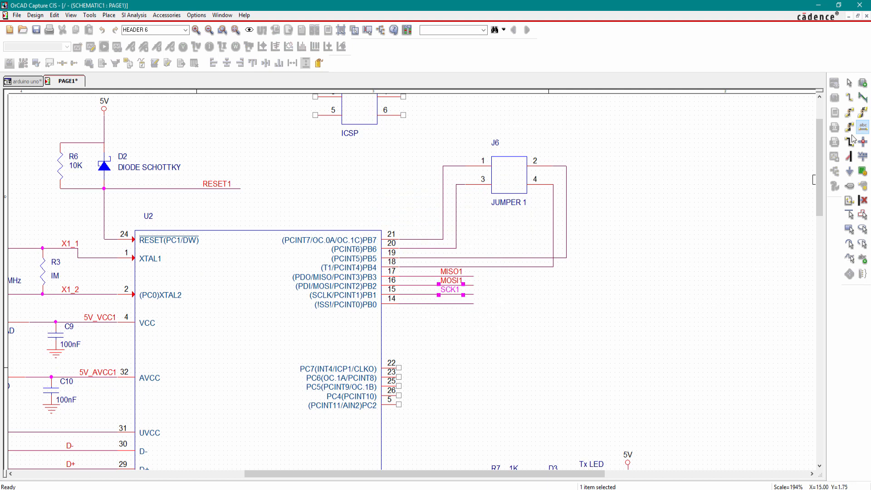
Step: Place a net alias SS1 on the wire stub from pin 14 (PB0) of U2
click(864, 128)
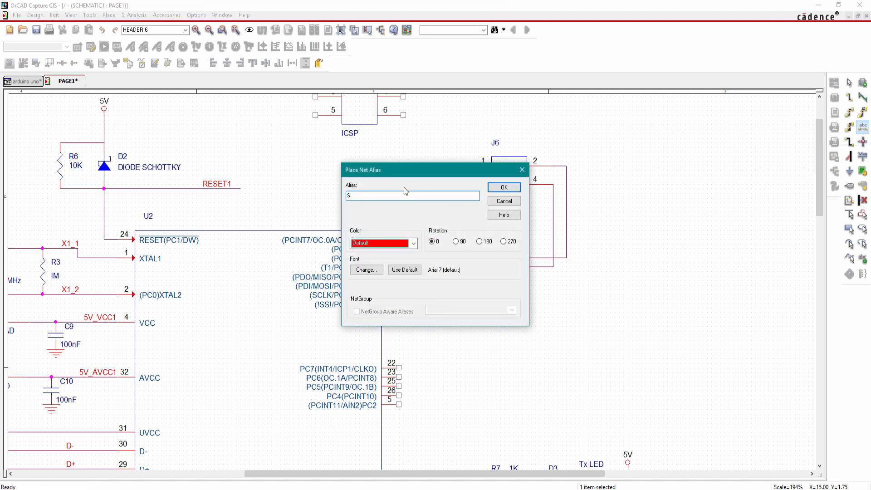
key(Return)
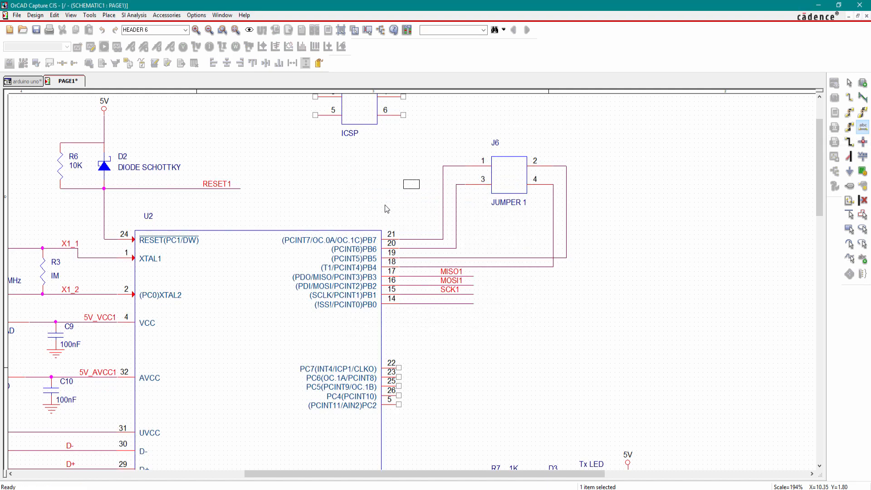
click(442, 304)
key(Escape)
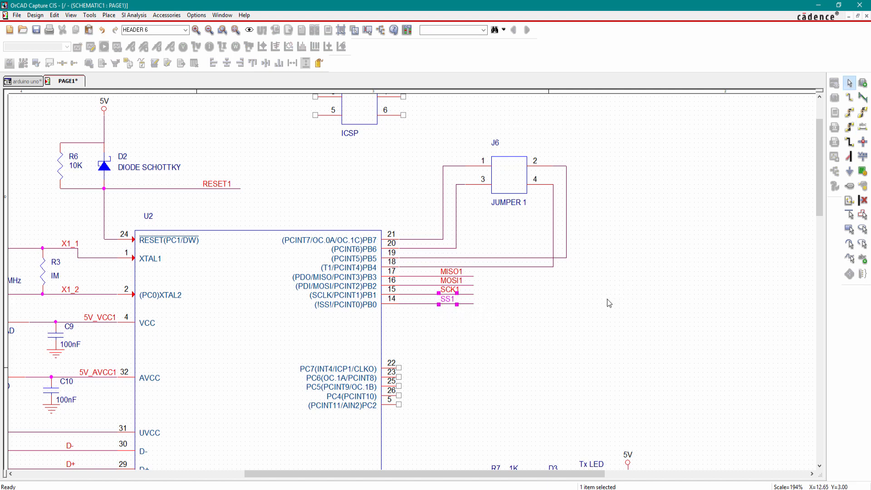
click(609, 305)
Step: Place a net alias PB7 on the wire between pin 21 of U2 and pin 1 of jumper J6
scroll(540, 332, up, 3)
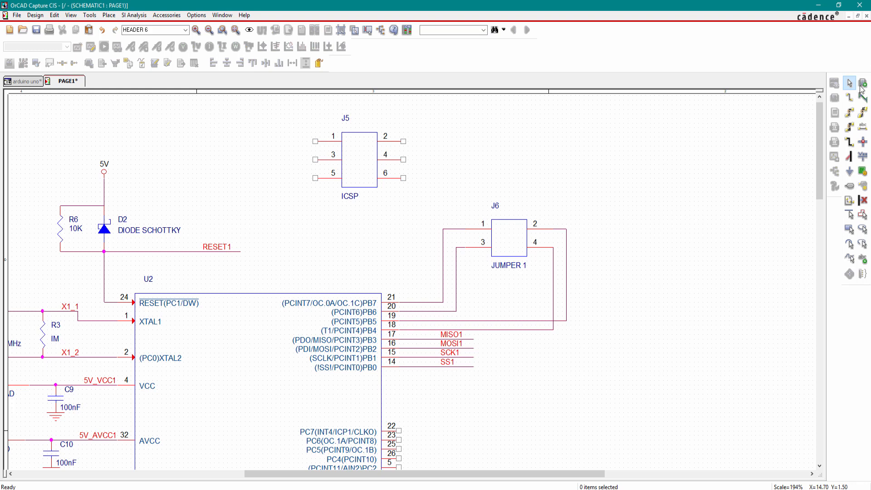
click(863, 126)
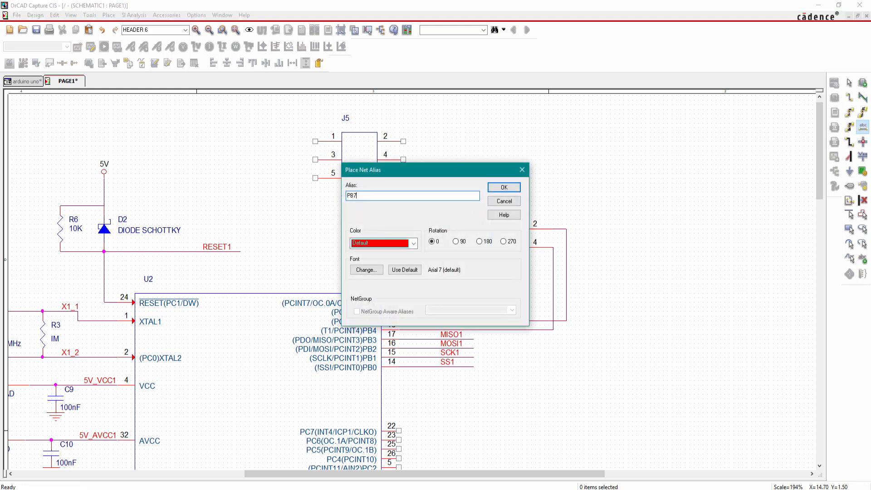
key(Return)
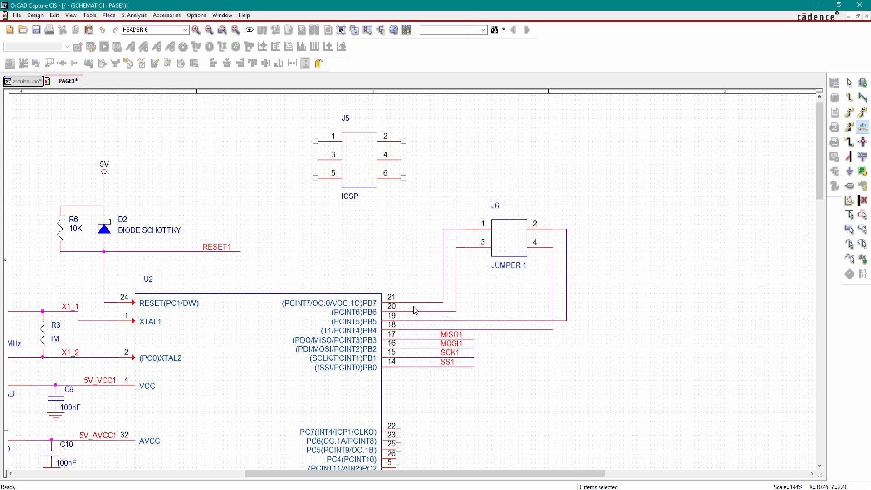
click(413, 302)
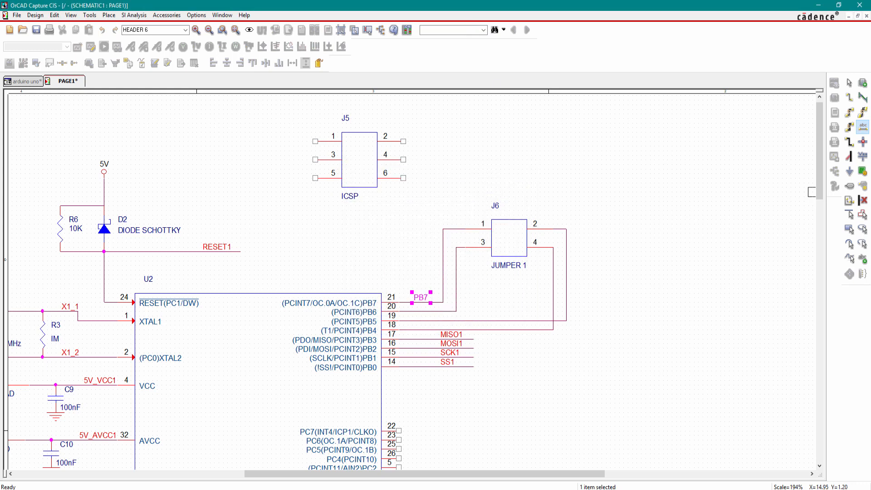
Step: Place net aliases PB4, PB5 and PB6 on the wires from pins 18, 19 and 20 of U2 to jumper J6
click(860, 130)
text(PB4)
key(Return)
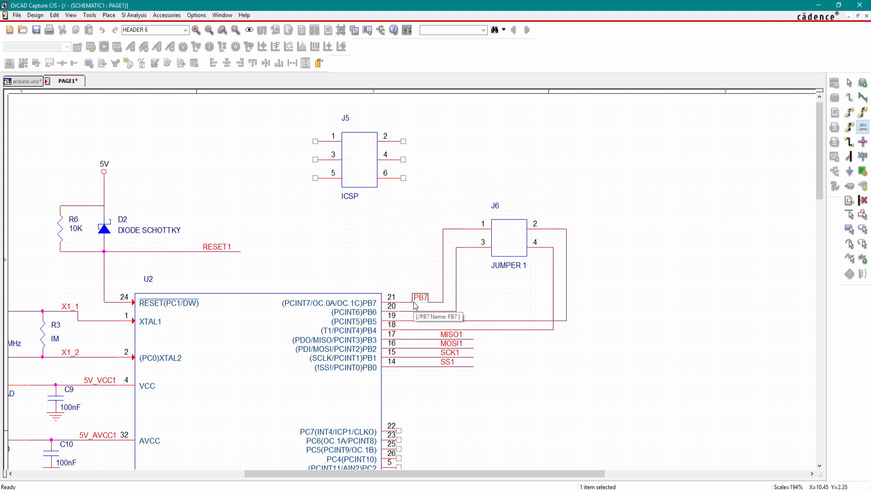
click(415, 326)
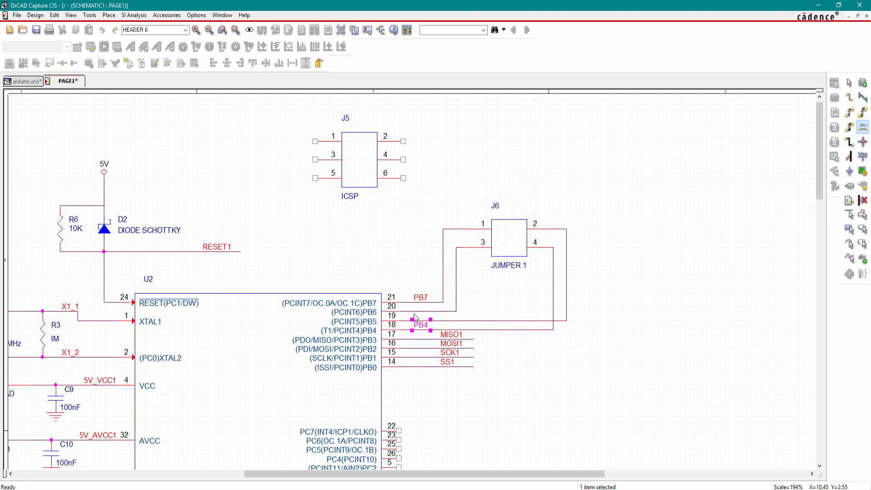
click(415, 316)
click(415, 308)
key(Escape)
click(423, 247)
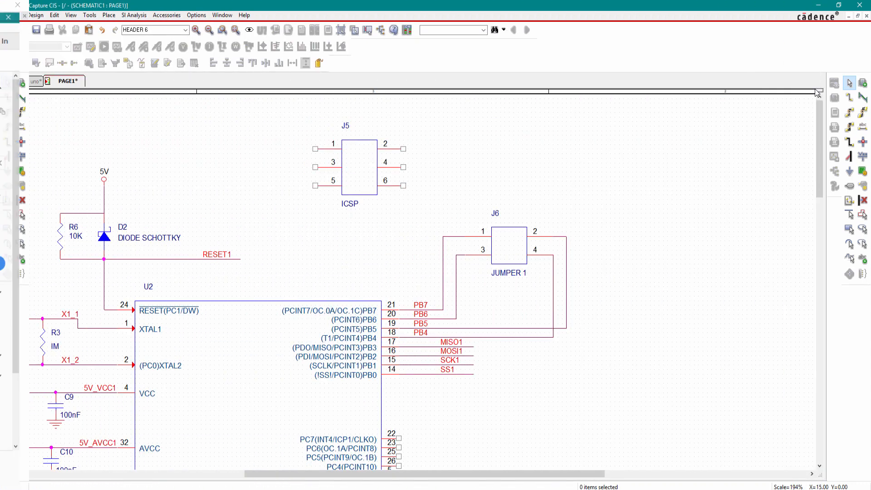
Step: Draw a wire from pin 2 of J5 that turns upward and a straight wire stub from pin 4
key(w)
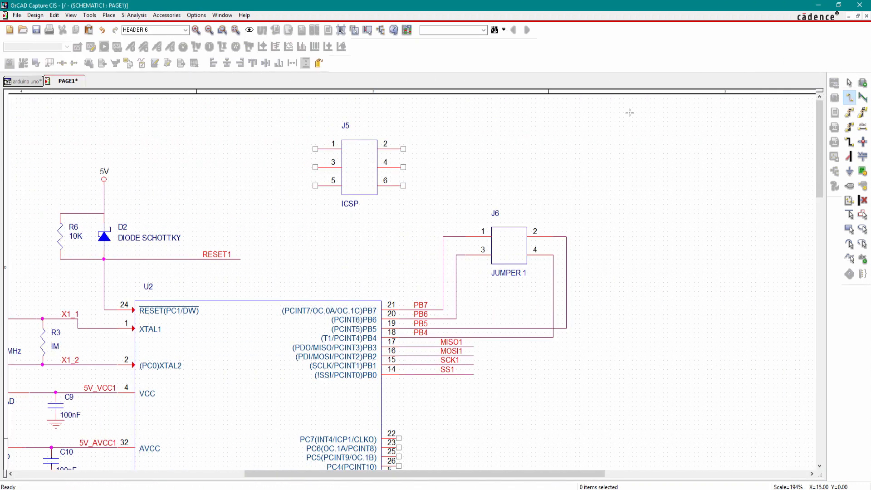
click(404, 149)
click(452, 134)
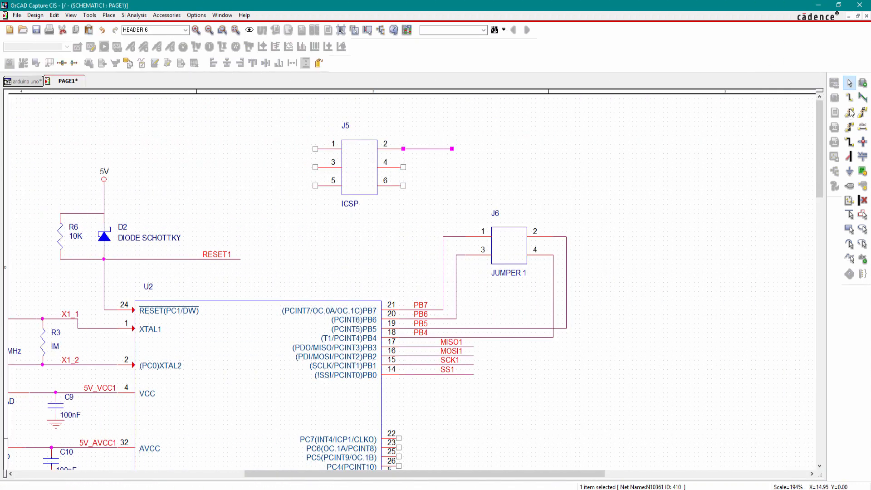
key(Escape)
click(849, 98)
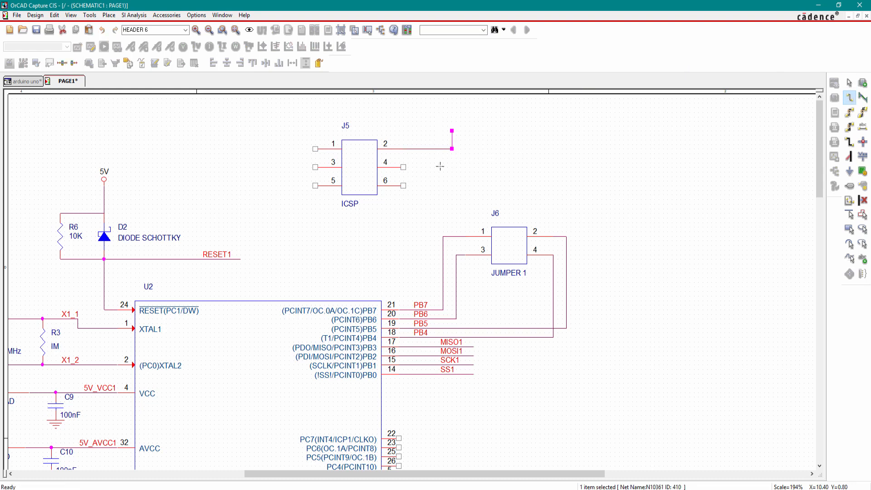
click(404, 168)
click(482, 168)
key(Escape)
Step: Draw a short wire from pin 6 of J5 that turns downward, and move pin 2's vertical segment in line with it
click(850, 97)
click(404, 185)
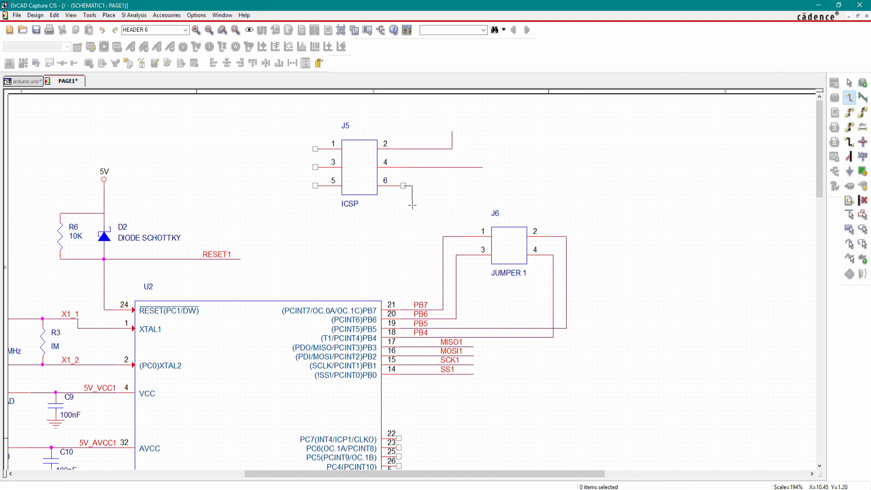
click(412, 186)
key(Escape)
click(850, 97)
click(412, 185)
click(412, 199)
key(Escape)
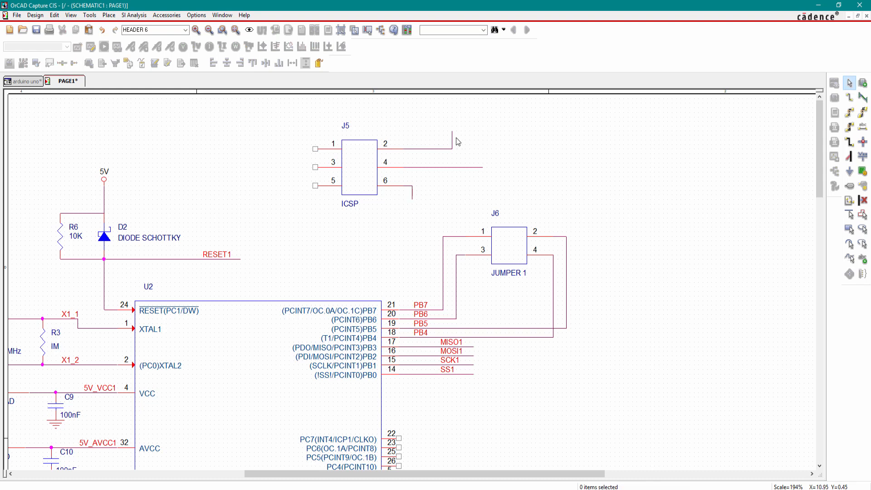
drag(453, 138, 415, 145)
Step: Draw straight horizontal wire stubs from pins 1, 3 and 5 of header J5
click(850, 97)
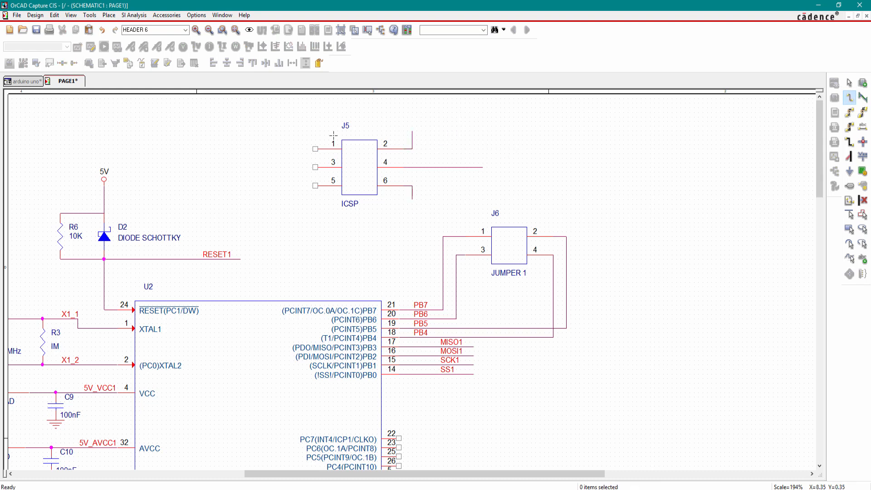
click(315, 148)
click(258, 149)
key(Escape)
click(315, 168)
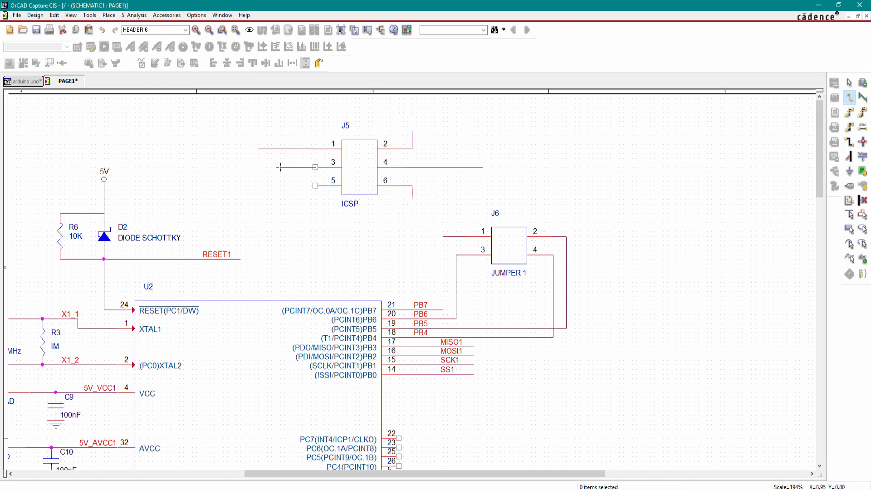
click(258, 168)
key(Escape)
click(315, 186)
click(262, 185)
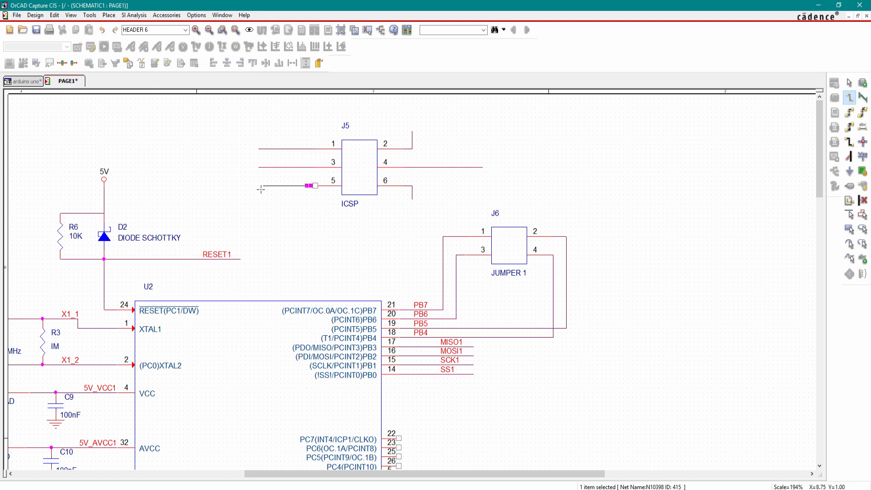
key(Escape)
key(Escape)
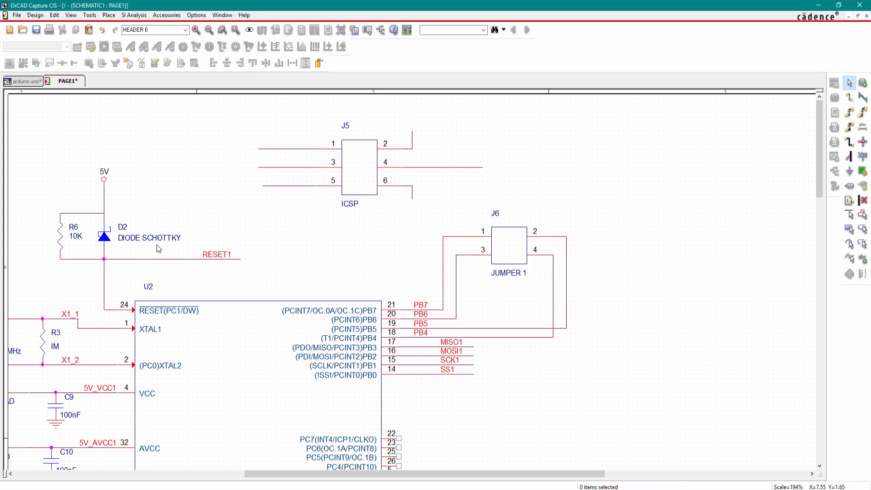
Step: Copy the 5V power symbol above D2 onto the upper end of the wire from pin 2 of J5
drag(104, 182, 110, 183)
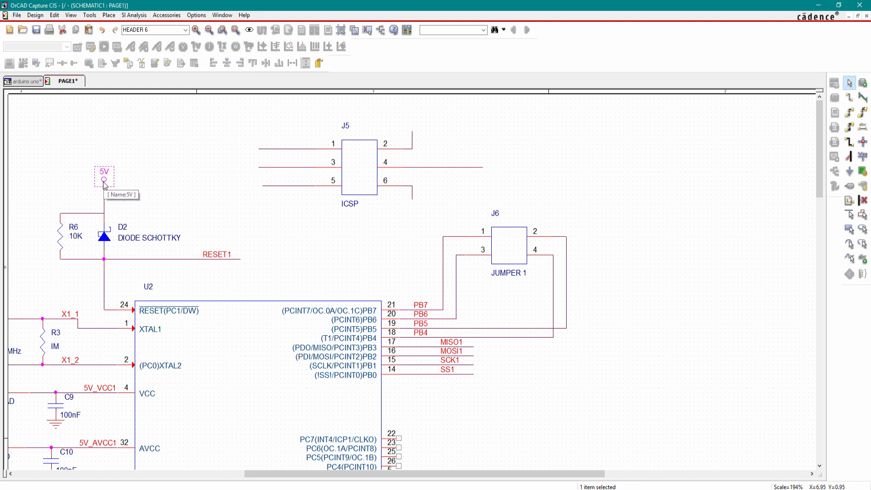
key(ctrl+v)
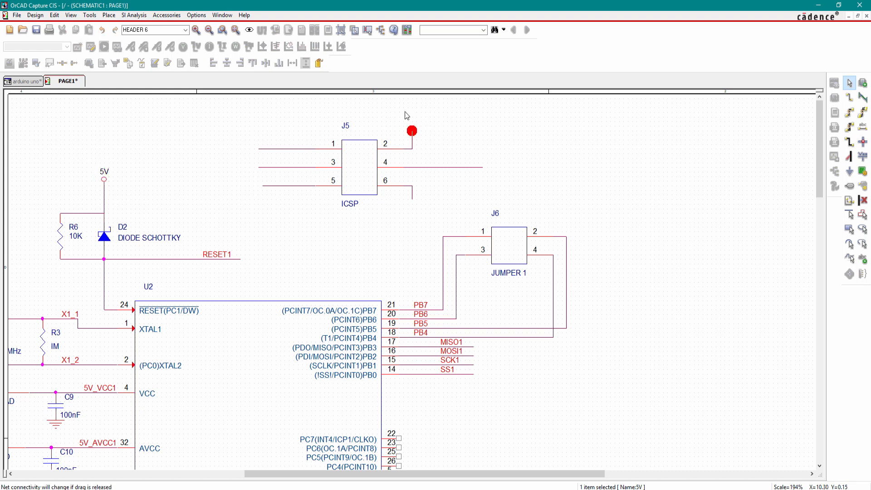
click(407, 116)
click(332, 268)
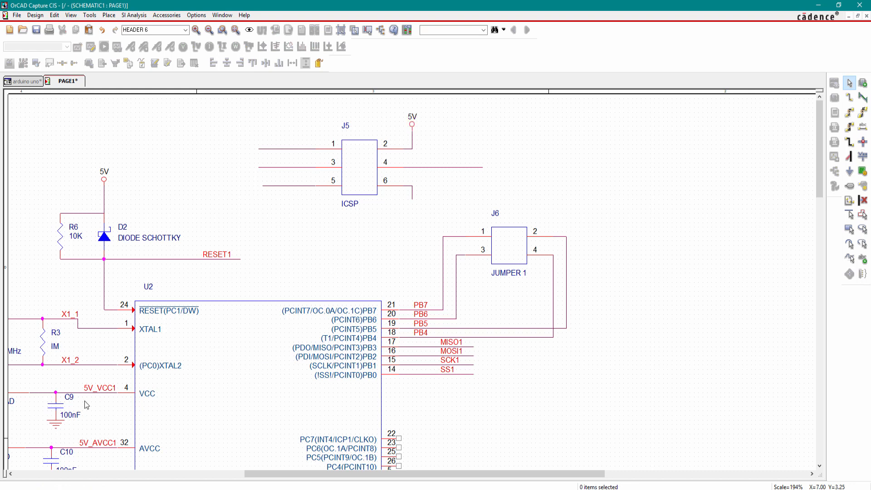
Step: Copy the ground symbol under C9 onto the lower end of the wire from pin 6 of J5
click(58, 426)
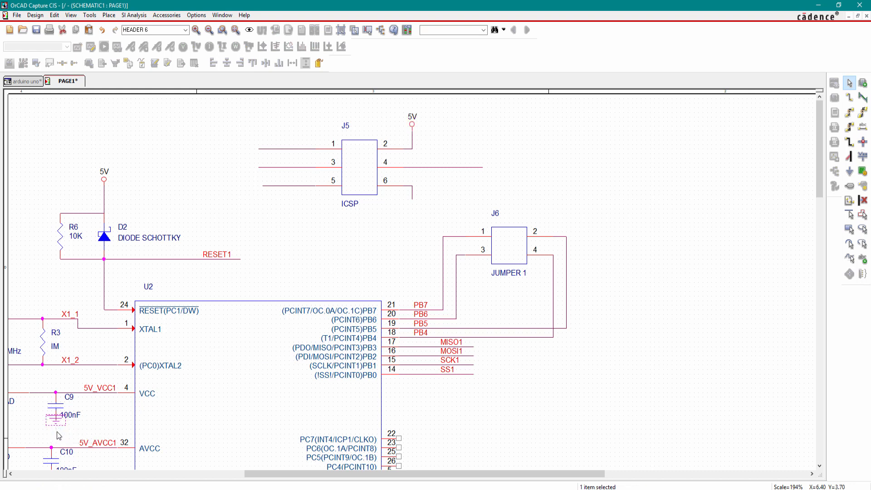
key(ctrl+c)
key(ctrl+v)
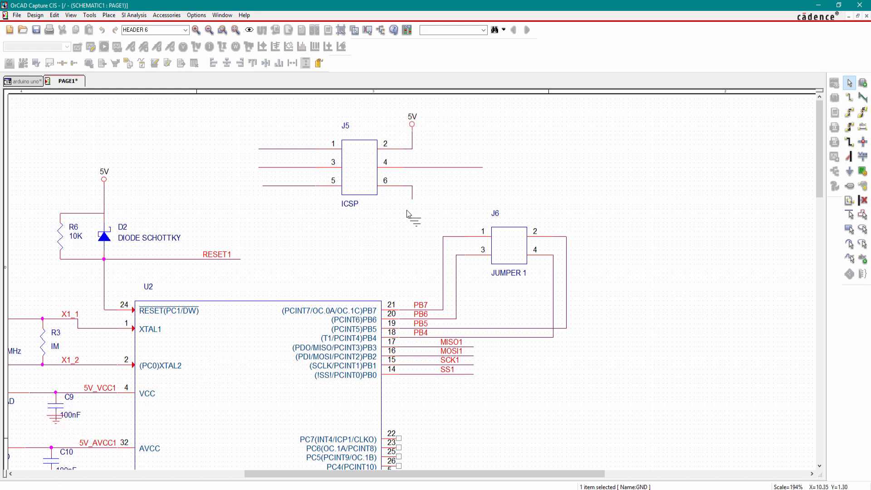
click(397, 193)
click(447, 189)
Step: Check the ICSP1 connections in the reference schematic PDF and place a net alias MISO1 on the wire from pin 1 of J5
click(394, 489)
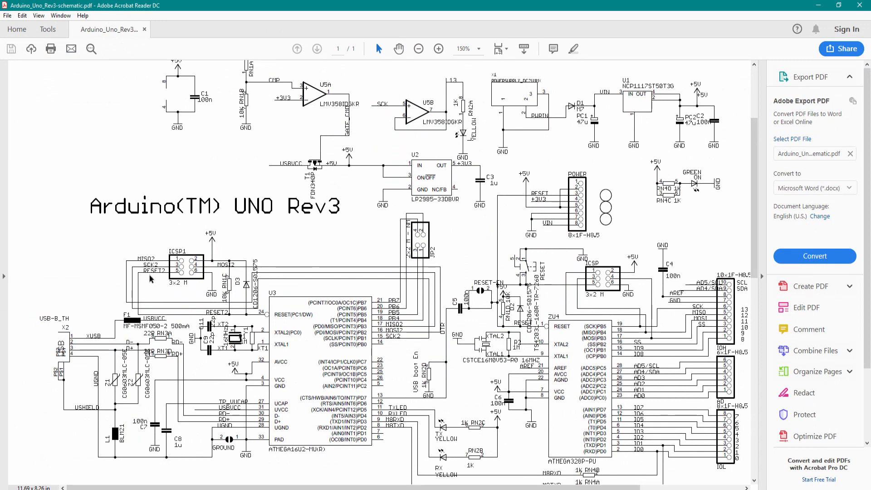
click(393, 489)
click(862, 127)
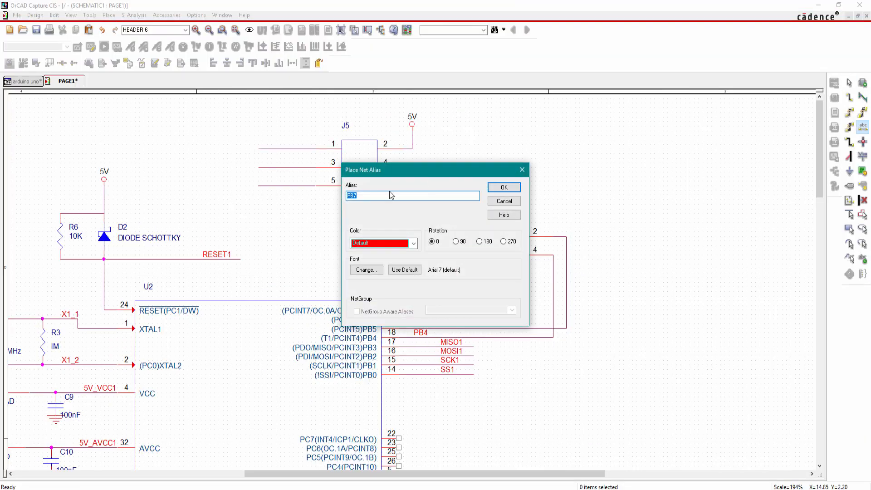
text(MISO1)
key(Return)
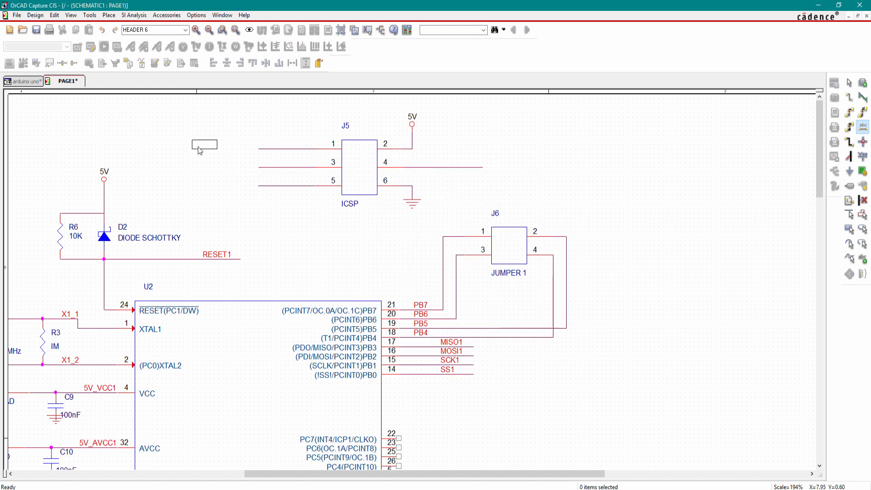
click(267, 150)
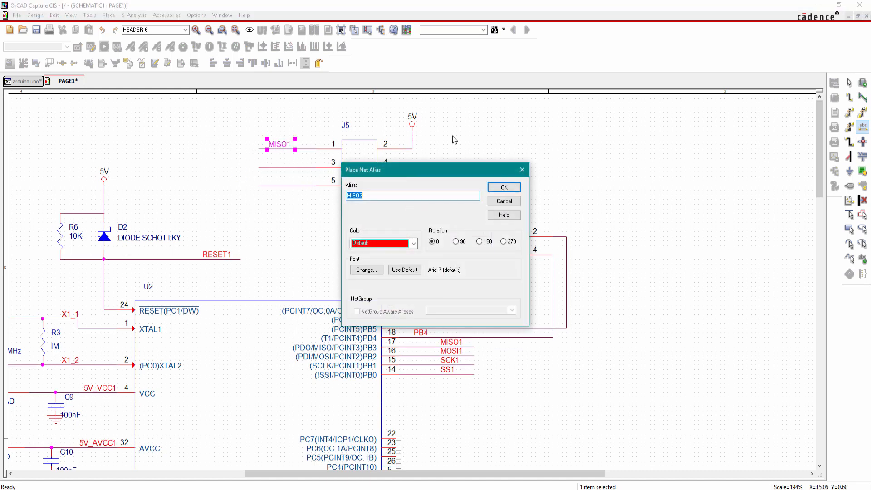
Step: Place a net alias SCK1 on the wire stub from pin 3 of J5
click(863, 127)
text(SCK1)
key(Return)
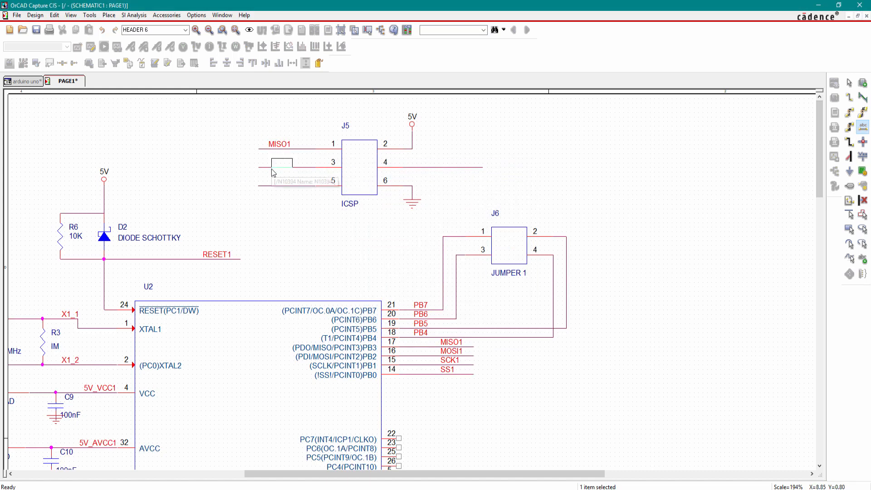
click(267, 167)
Step: Place a net alias RESET1 on the wire stub from pin 5 of J5
click(862, 128)
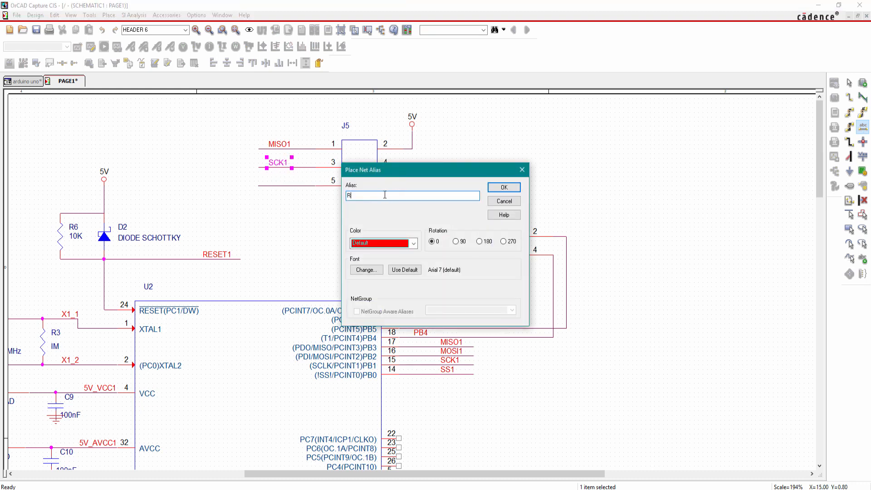
text(RESET)
key(Return)
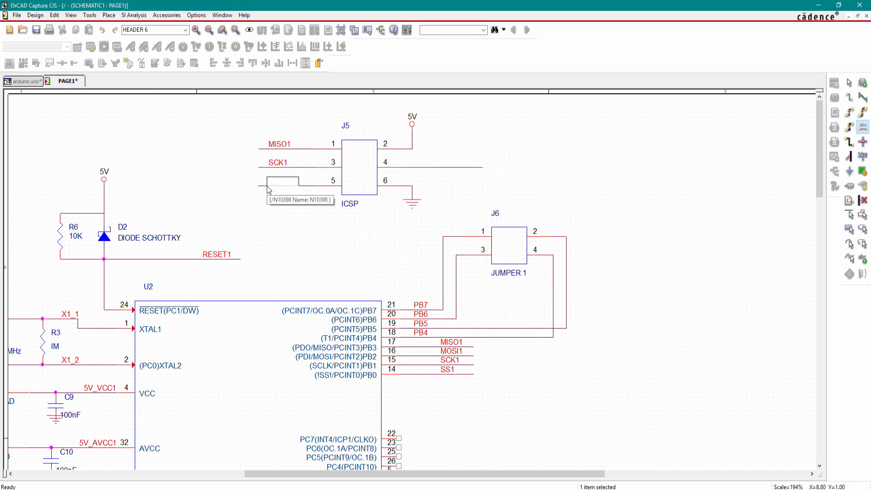
click(268, 189)
key(Escape)
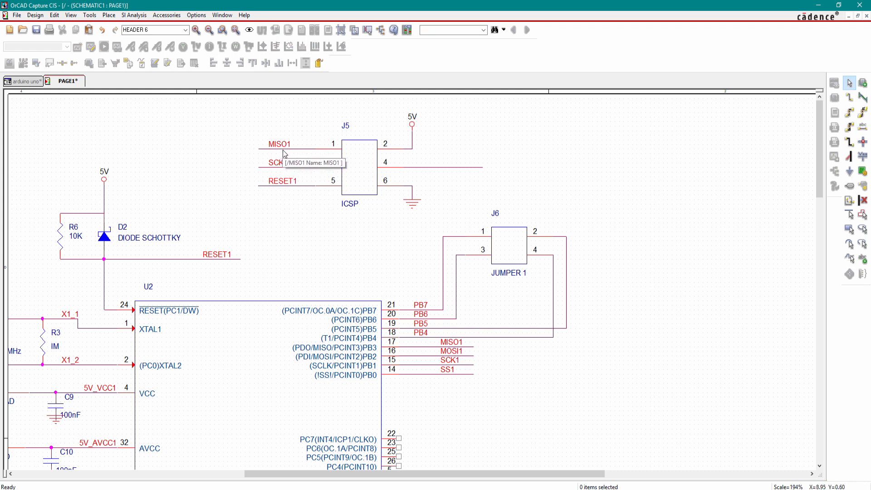
Step: Select the entire MISO1 net from the pin 1 wire of J5 to check where it connects
click(284, 152)
right_click(285, 153)
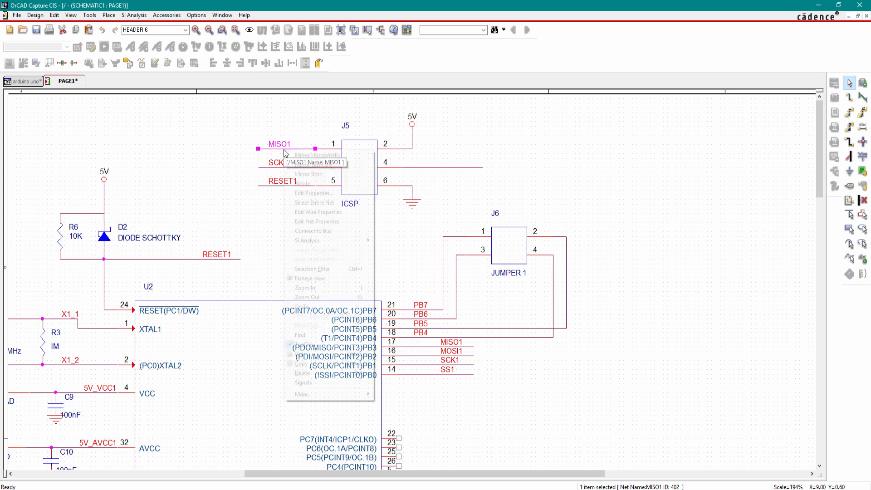
click(316, 203)
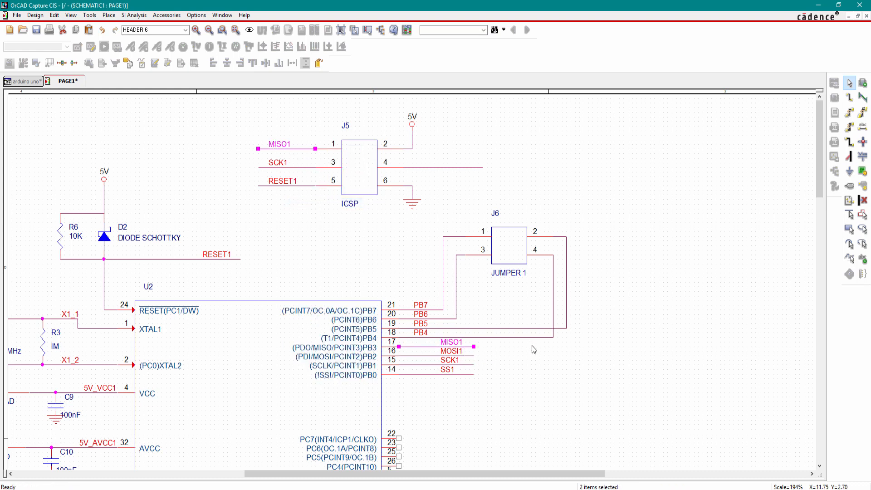
click(554, 375)
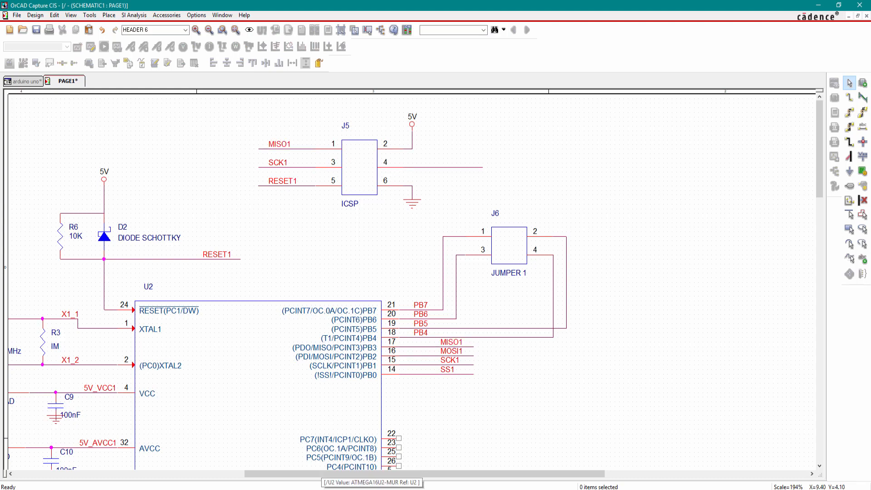
Step: Consult the reference schematic PDF and place a net alias MOSI1 on the wire stub from pin 4 of J5
key(alt+Tab)
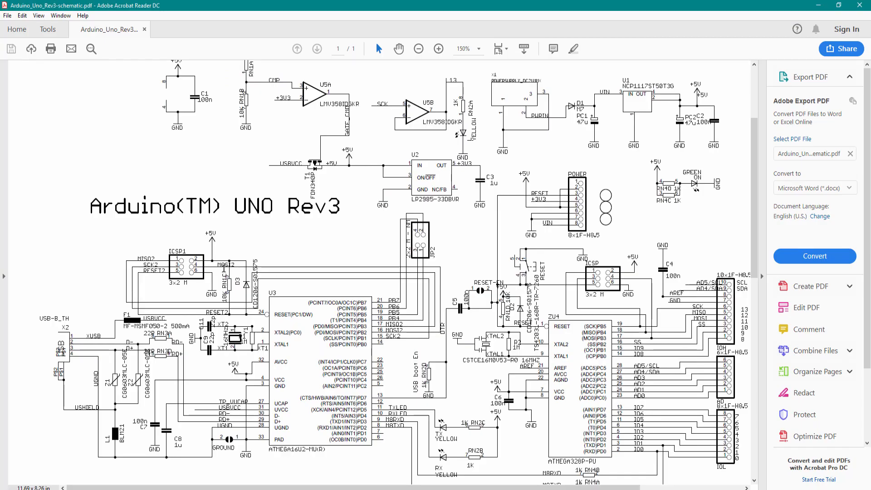
key(alt+Tab)
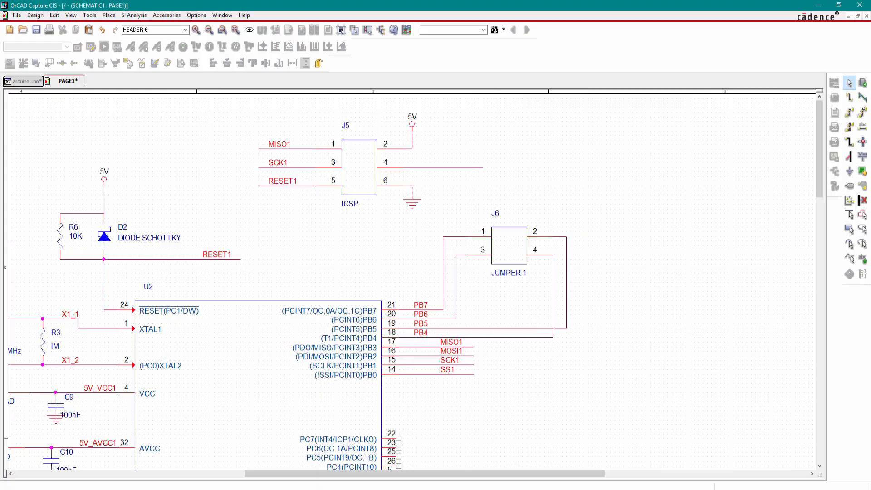
click(863, 128)
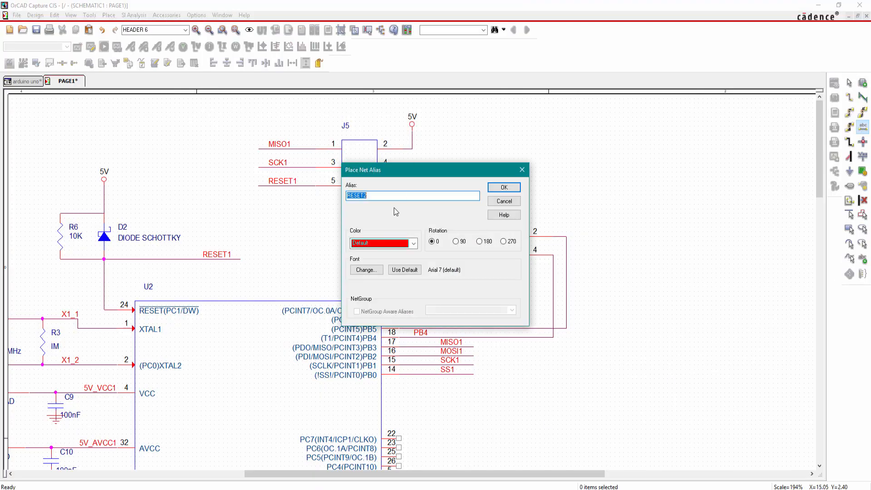
text(MOSI2)
key(Return)
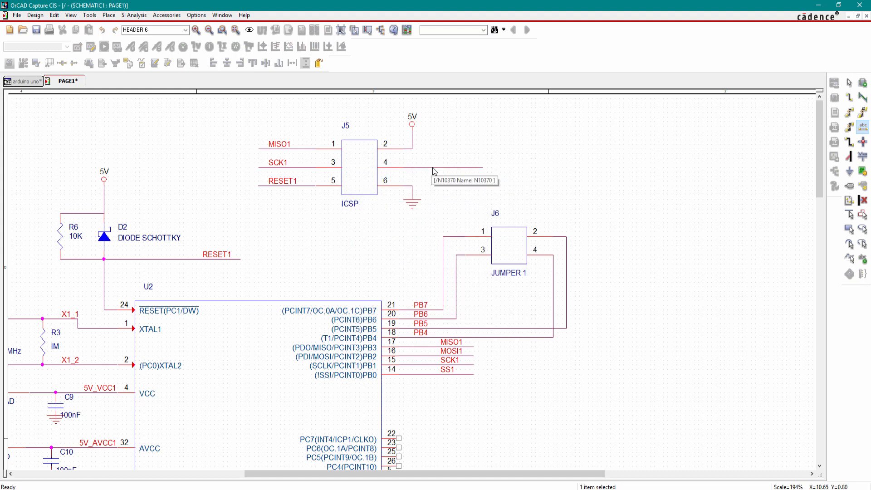
click(431, 167)
key(Escape)
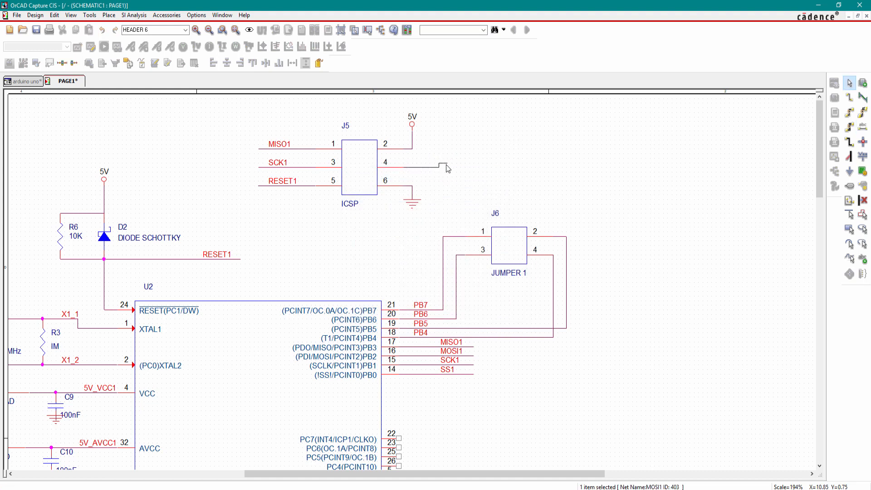
Step: Shorten the MOSI1 stub on pin 4 and the MISO1, SCK1 and RESET1 stubs on J5, moving their aliases closer to the header
click(498, 150)
drag(447, 163, 429, 162)
click(456, 149)
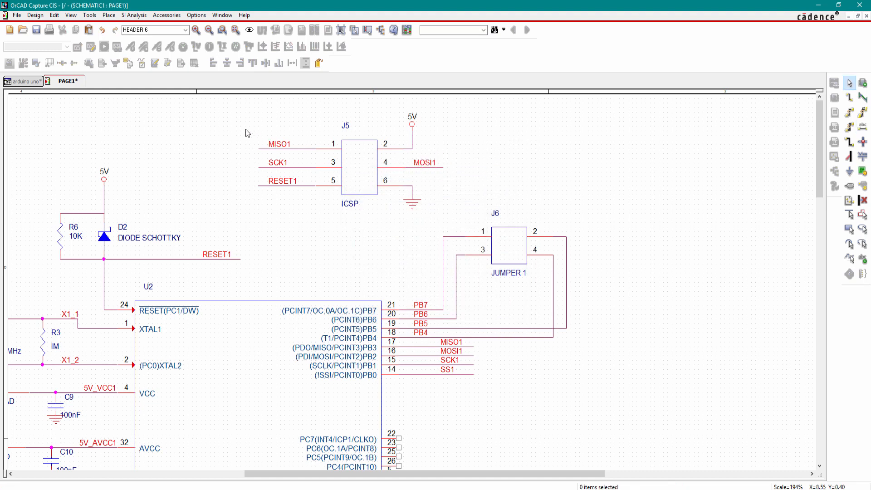
drag(246, 129, 292, 167)
click(259, 159)
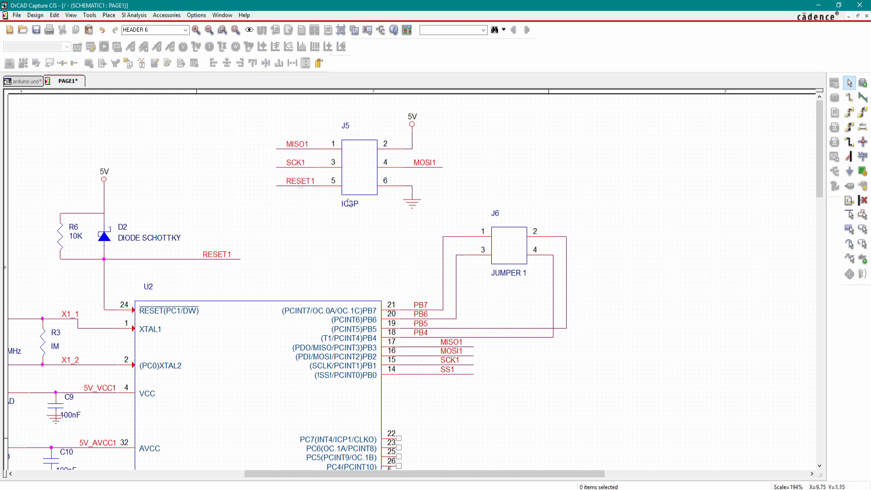
Step: Change the value of header J5 to ICSP1
click(352, 207)
double_click(357, 207)
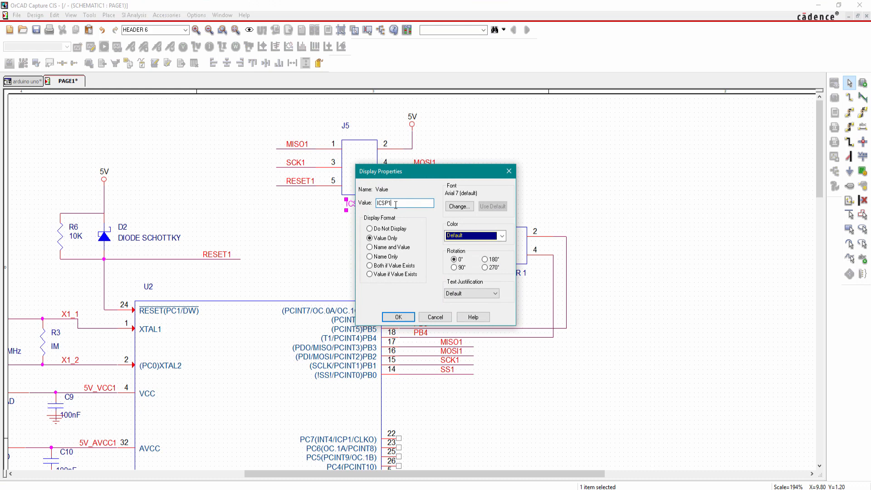
key(Return)
click(558, 226)
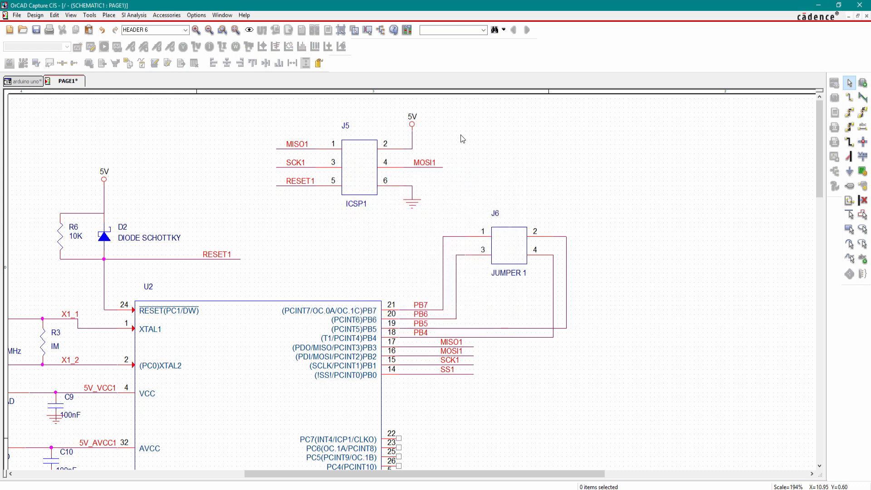
Step: Copy header J5 with its wire stubs, aliases, 5V and ground symbols, and paste it in the empty area beside beads L1 and L2
drag(455, 108, 273, 213)
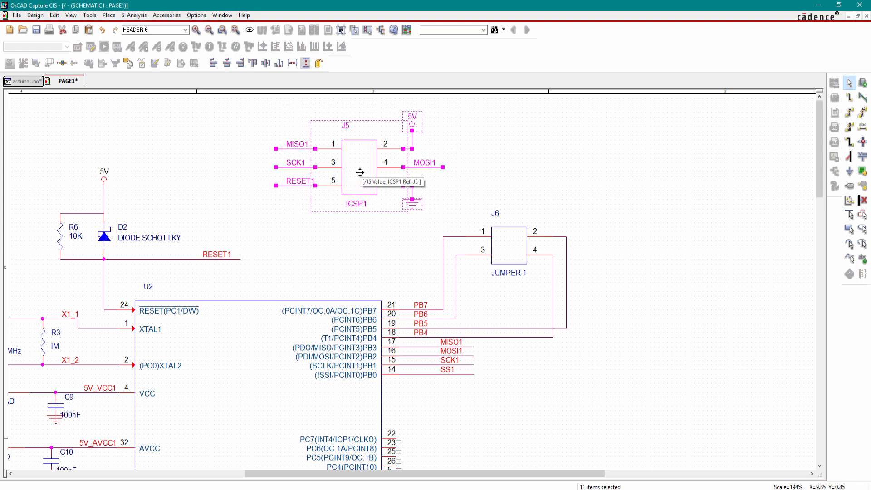
key(ctrl+c)
key(ctrl+v)
scroll(503, 205, down, 10)
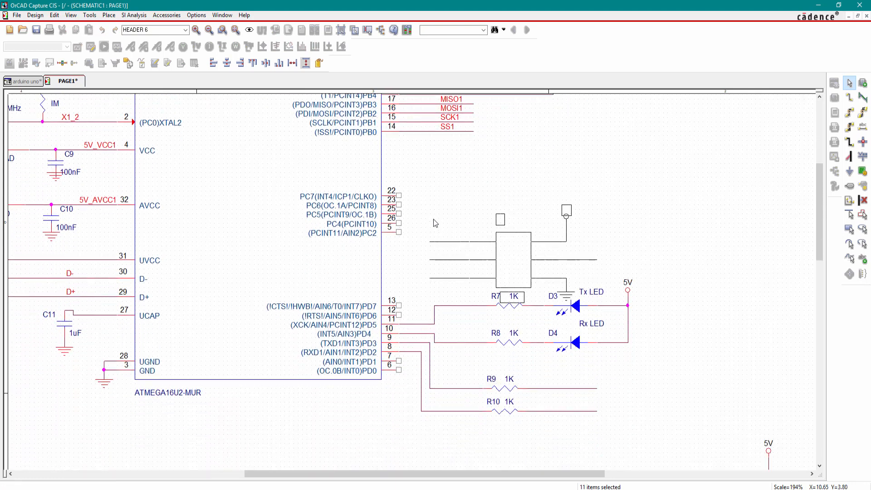
scroll(417, 213, down, 11)
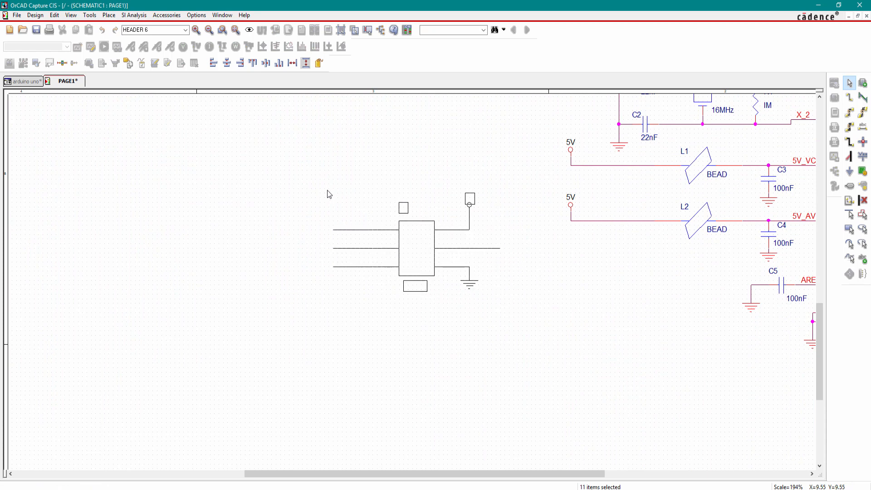
click(313, 191)
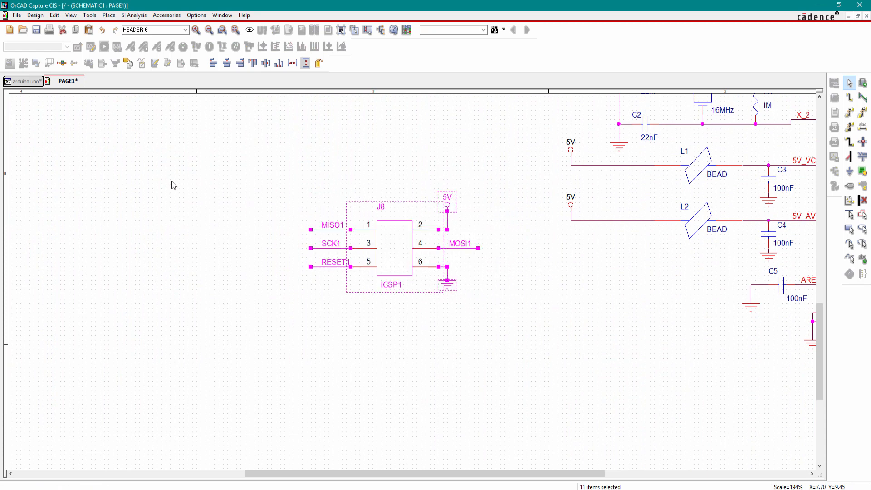
Step: Rename the net aliases on pins 1 and 3 of the copied header J8 as MISO and SCK
click(335, 226)
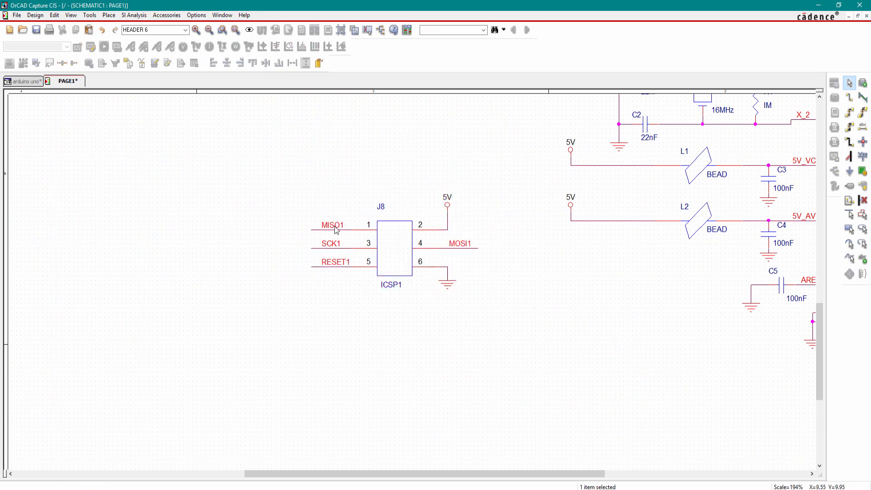
double_click(338, 227)
click(379, 195)
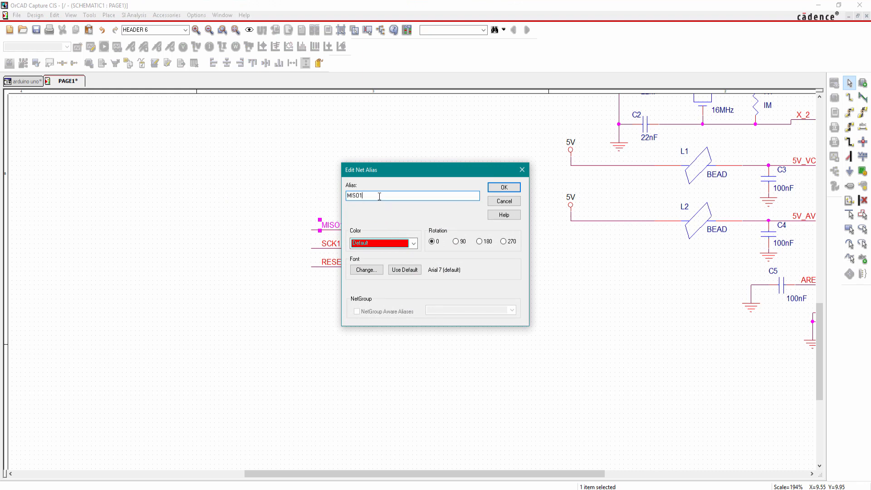
key(Return)
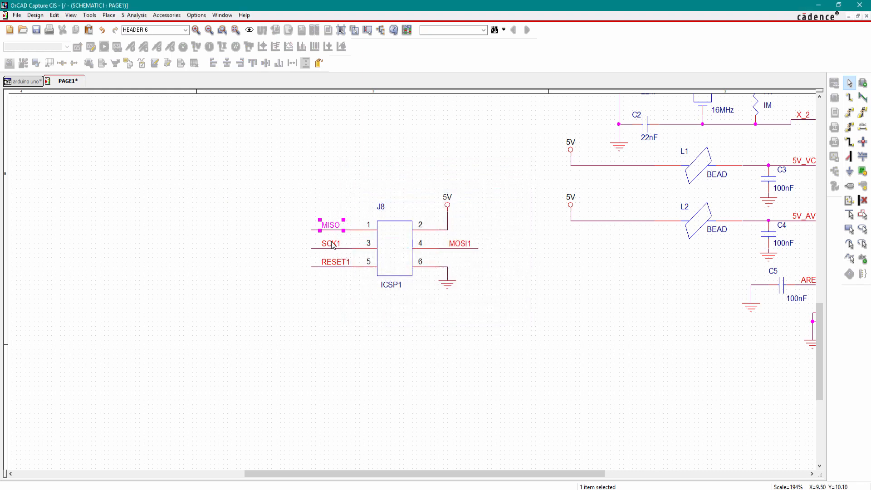
click(332, 245)
double_click(335, 244)
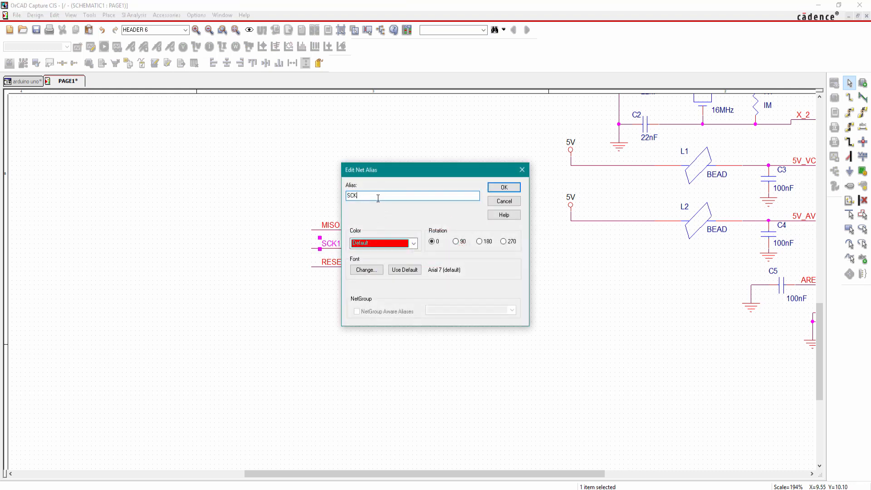
key(Return)
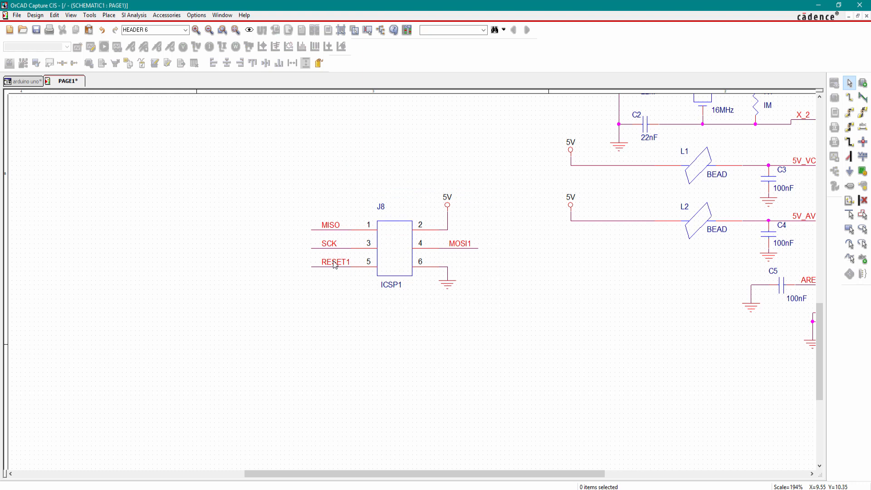
Step: Rename the net aliases on pins 5 and 4 of header J8 as RESET and MOSI
double_click(336, 265)
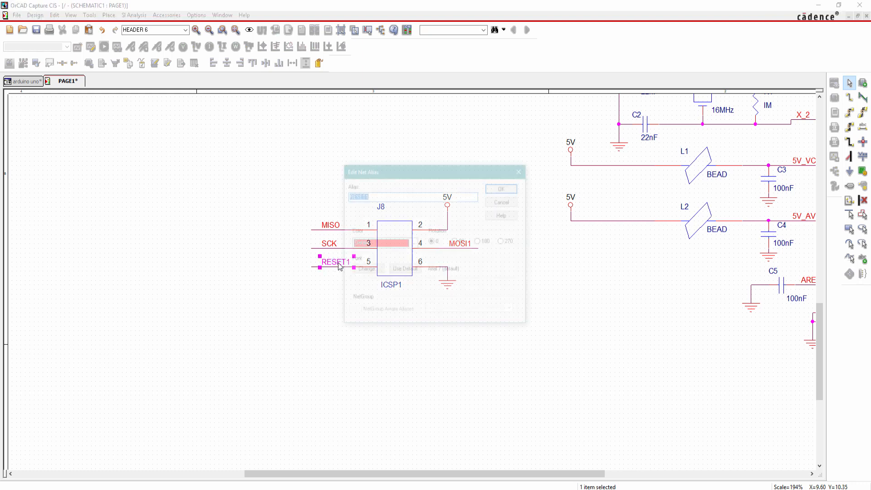
click(375, 195)
key(Return)
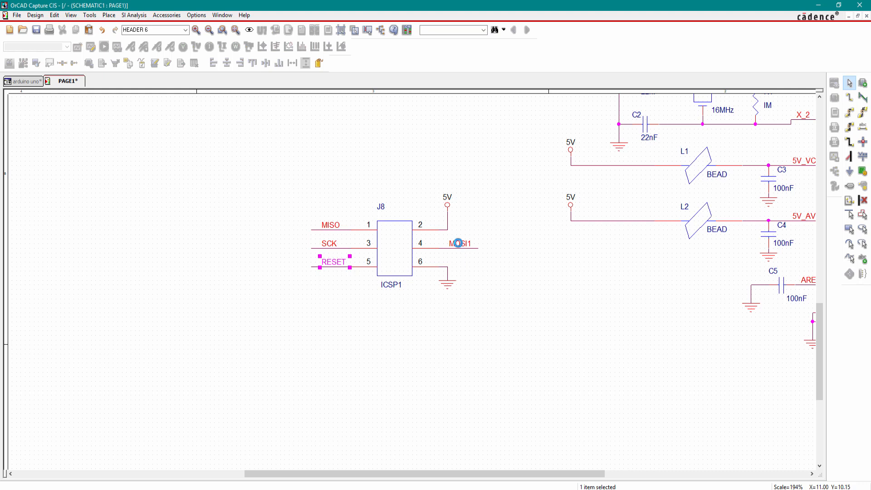
double_click(458, 243)
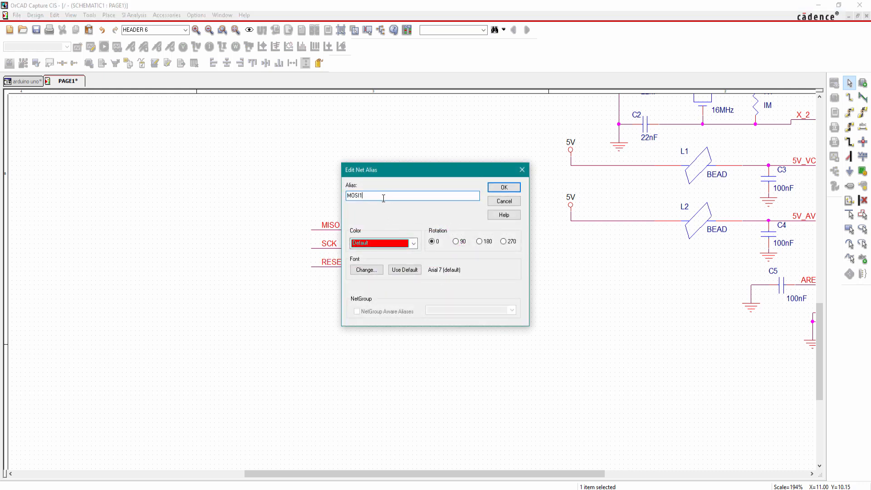
key(BackSpace)
key(Return)
click(371, 370)
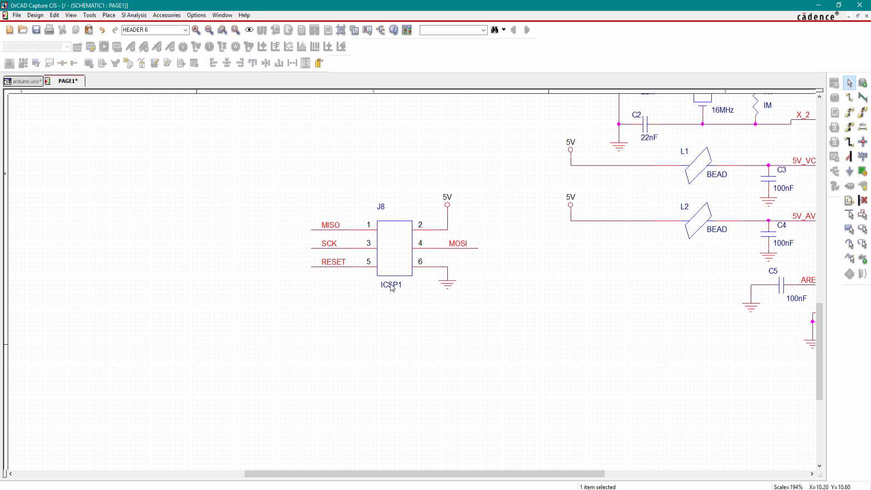
Step: Change the value of header J8 to ICSP
double_click(391, 286)
click(401, 203)
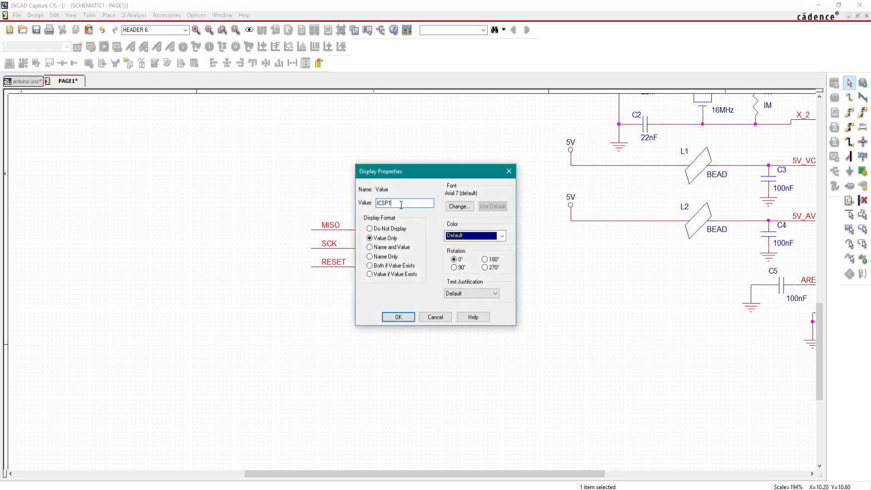
click(408, 334)
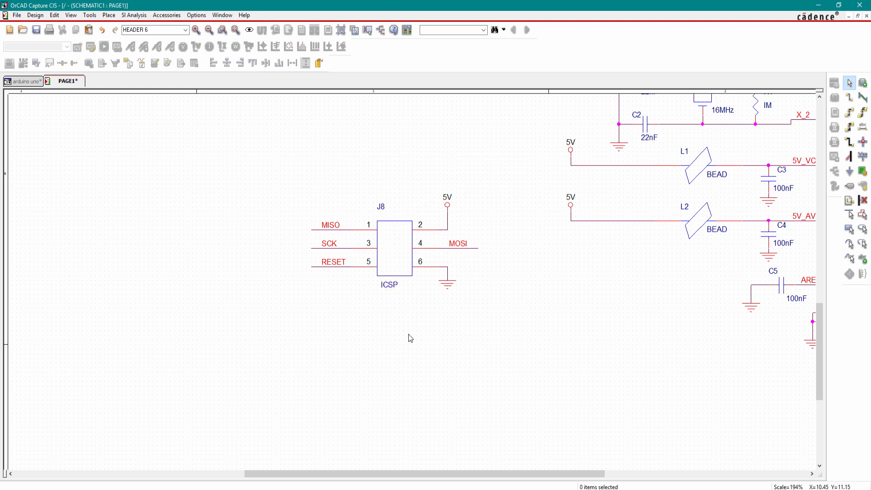
Step: Rename the net aliases on the PD0 and PD1 wires between the ATMEGA328 and J3 as D0/Rx and D1/Tx
ctrl+scroll(381, 449, down, 2)
drag(368, 475, 489, 474)
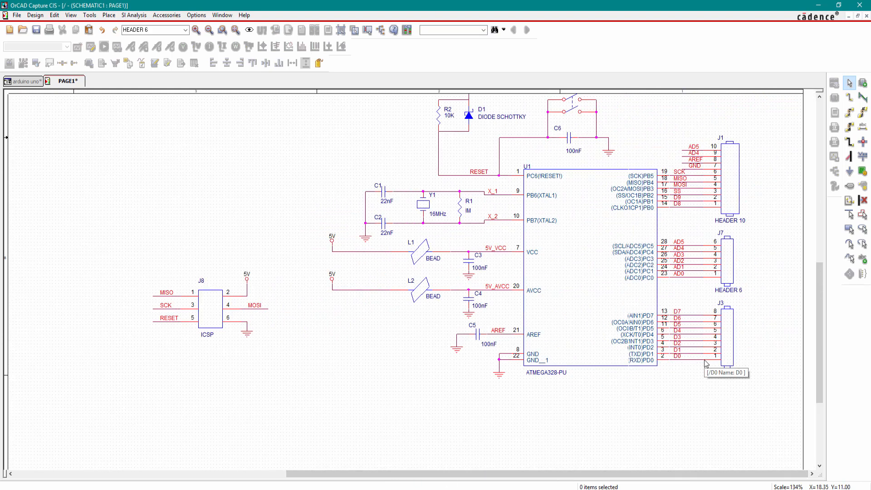
ctrl+scroll(687, 284, up, 1)
ctrl+scroll(568, 309, up, 1)
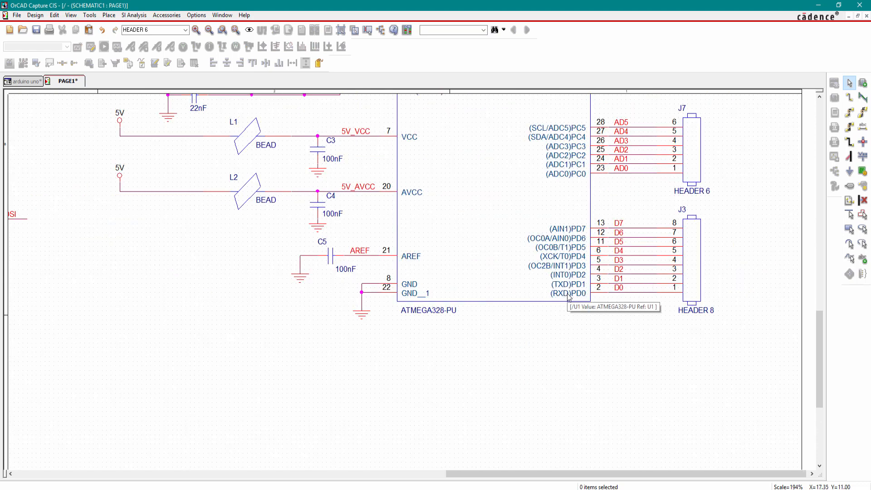
double_click(619, 288)
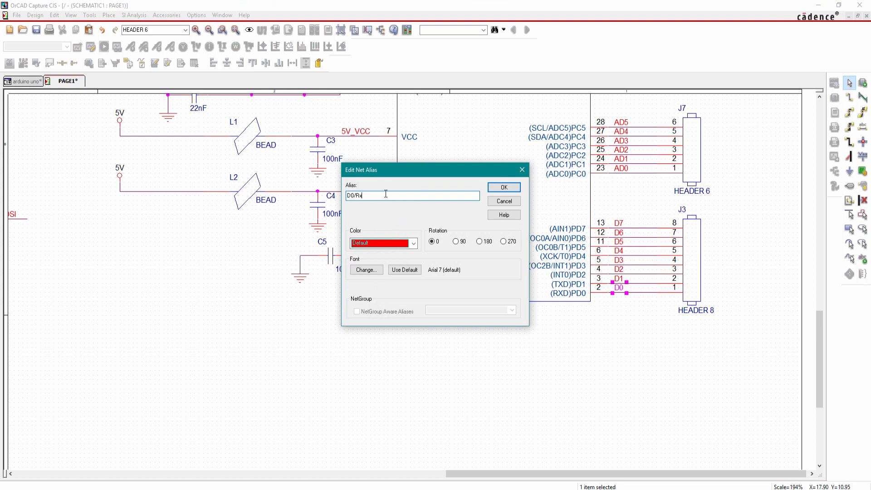
text(/Rx)
key(Return)
click(272, 391)
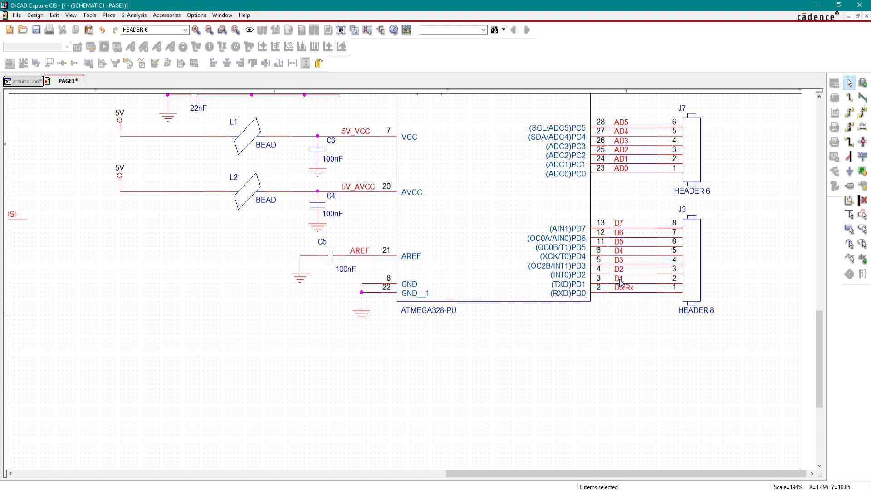
double_click(619, 279)
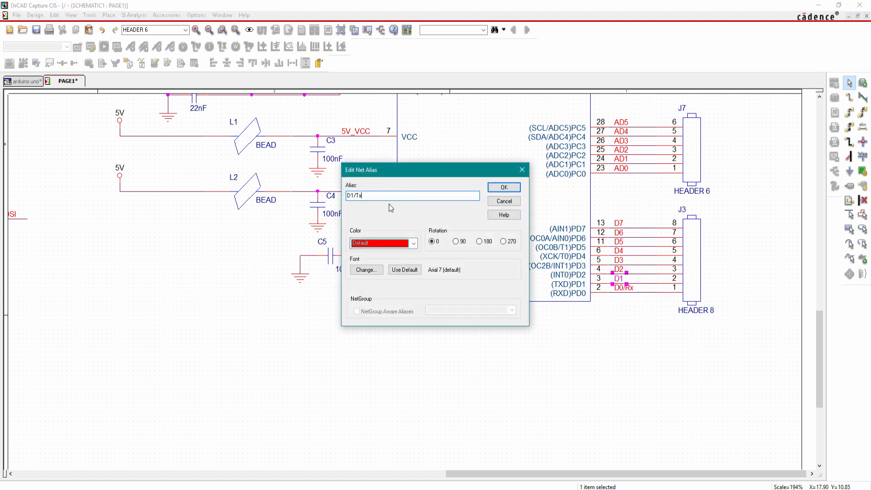
key(Return)
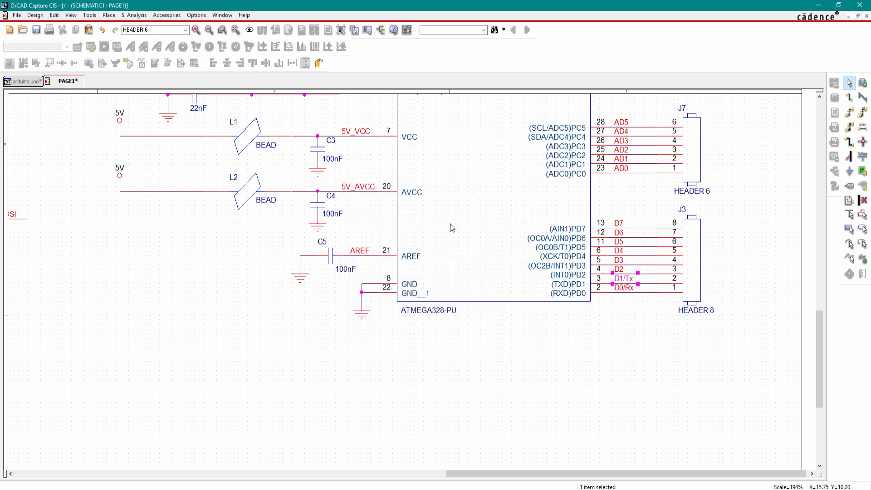
click(606, 395)
Step: Consult the reference schematic PDF and place a net alias D1/Tx on the open wire of resistor R10
scroll(594, 427, up, 2)
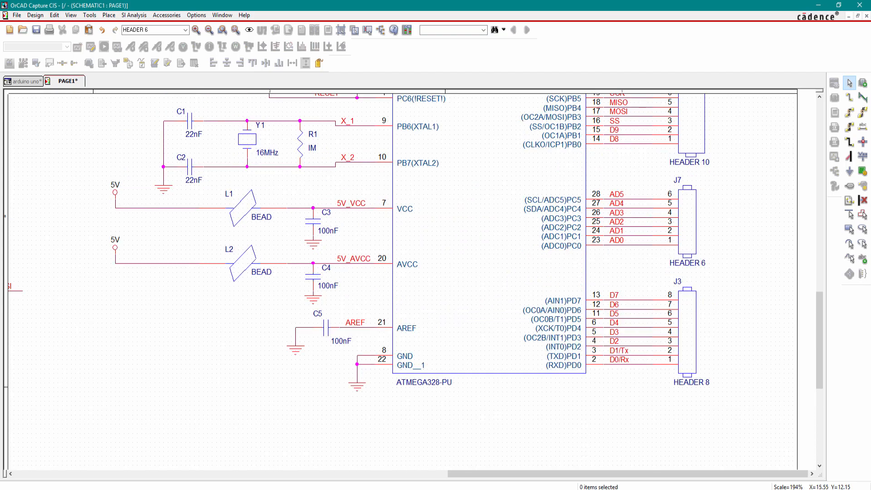
key(alt+Tab)
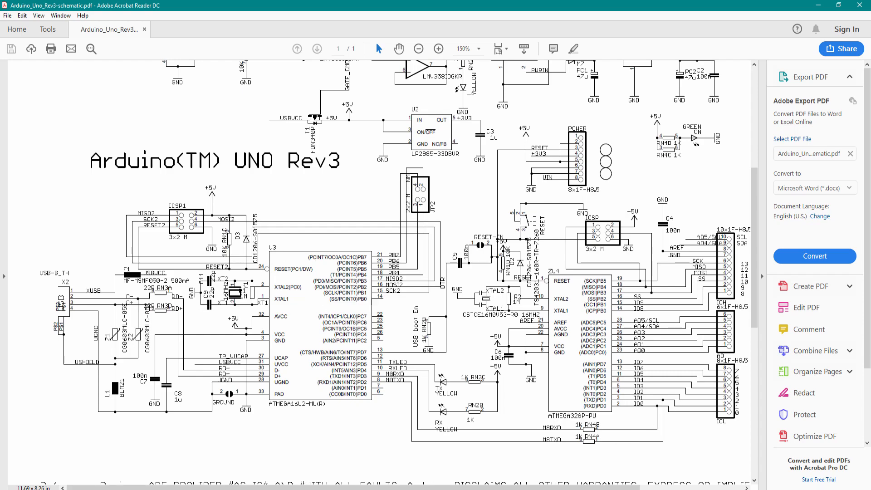
key(alt+Tab)
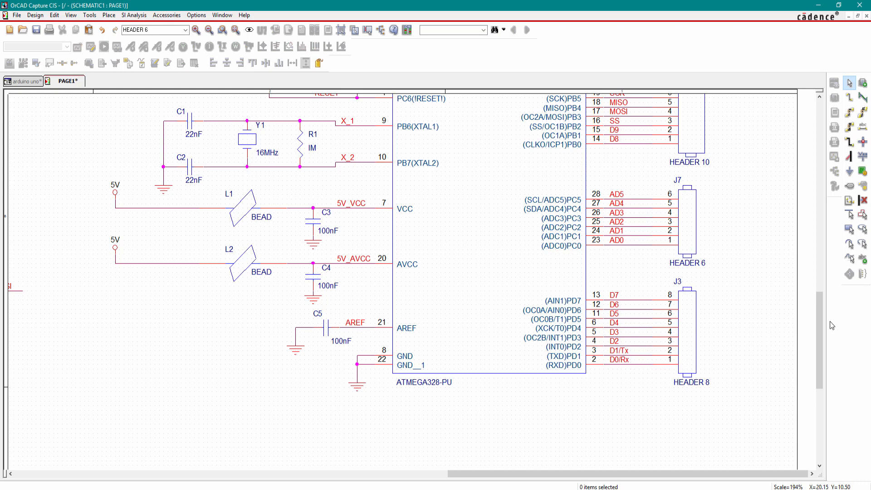
drag(819, 328, 811, 241)
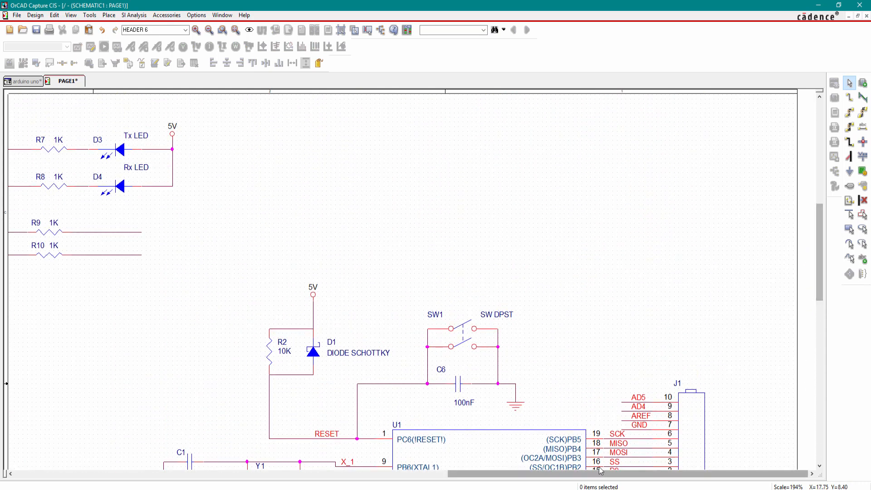
drag(601, 474, 467, 474)
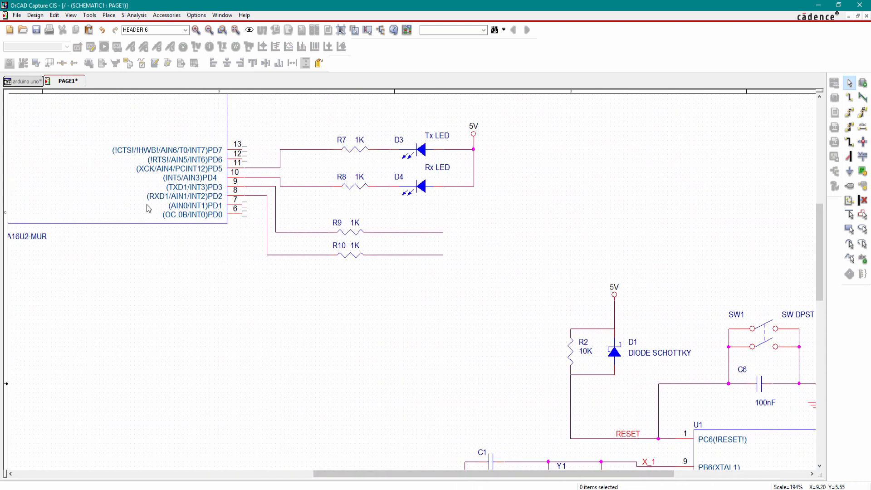
scroll(149, 208, up, 3)
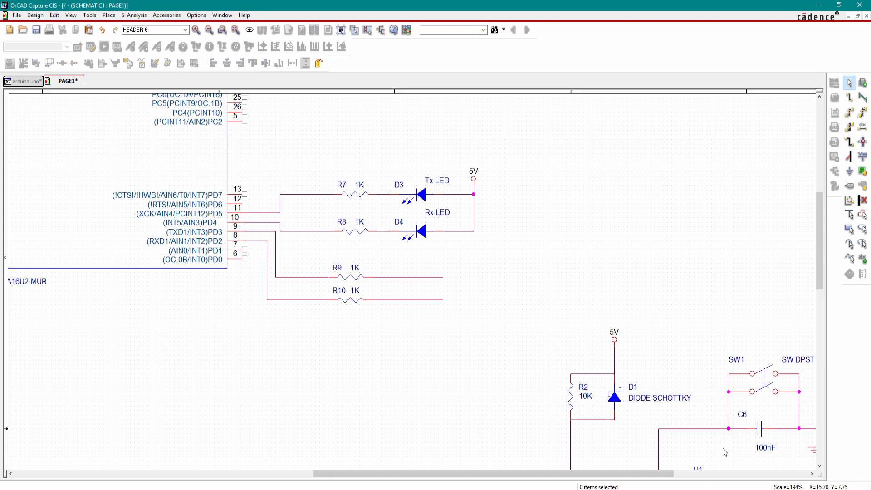
click(862, 127)
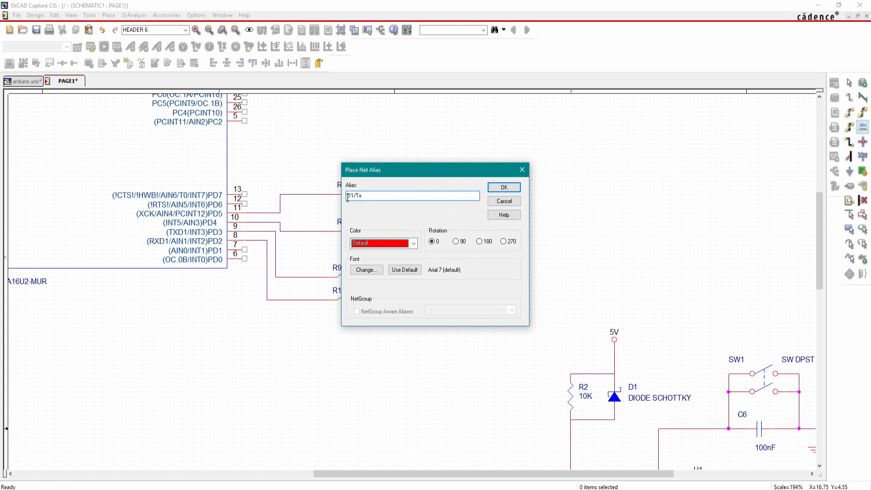
click(504, 187)
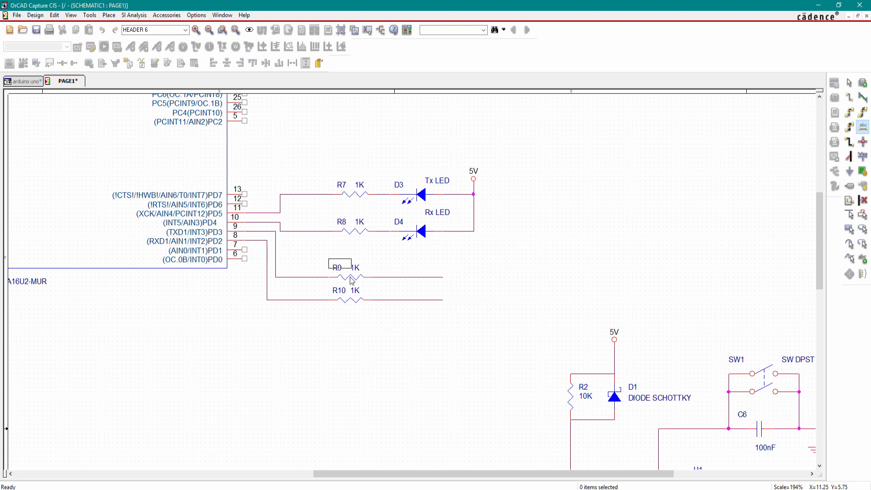
click(408, 303)
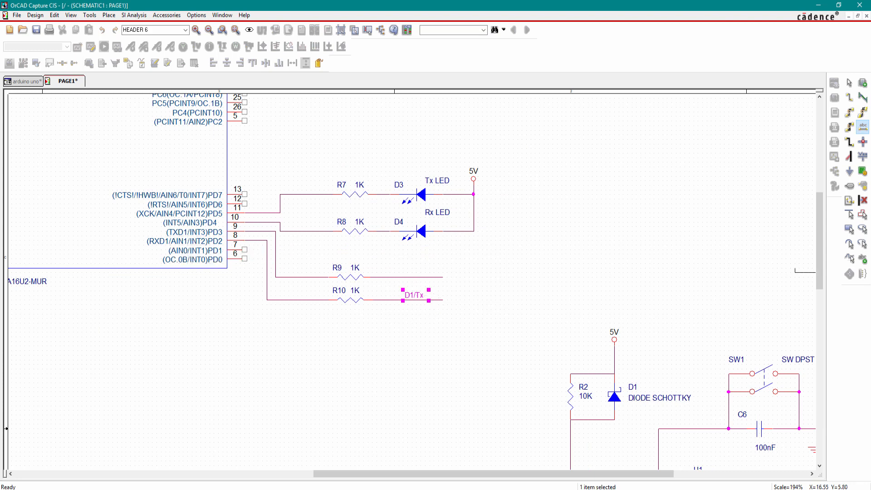
Step: Place a net alias D0/Rx on the open wire of resistor R9
click(863, 128)
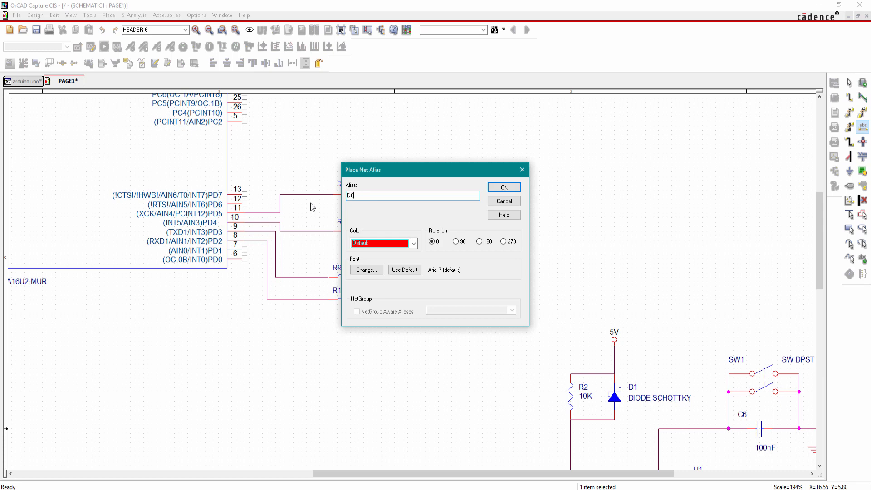
text(D0/Rx)
key(Return)
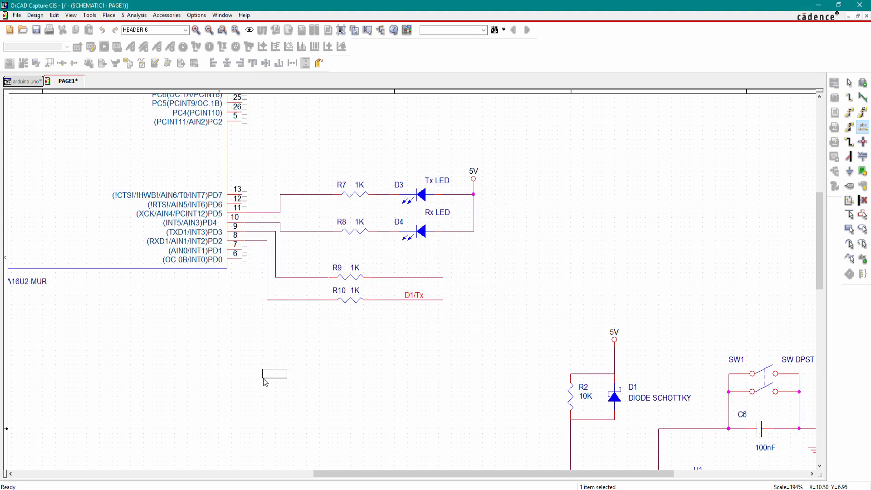
click(406, 278)
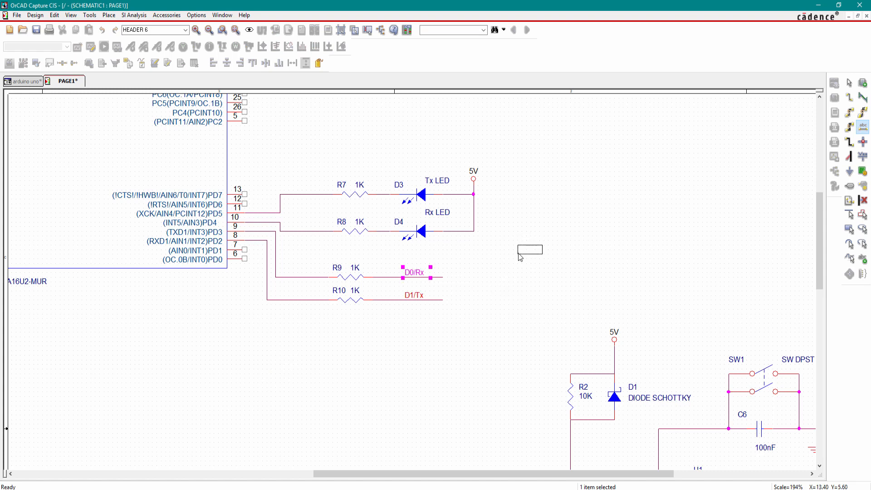
Step: Select the entire D0/Rx net from resistor R9's wire and check its connection at header J3 beside the ATMEGA328
key(Escape)
key(Escape)
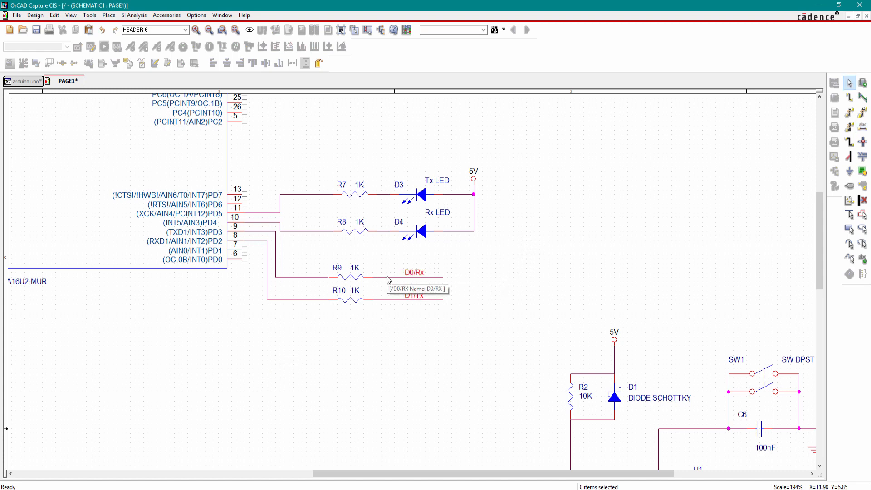
click(390, 281)
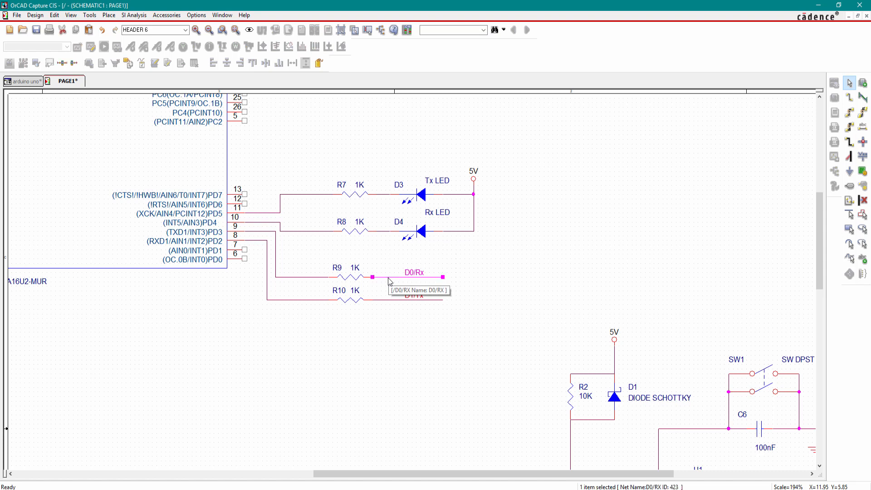
right_click(390, 281)
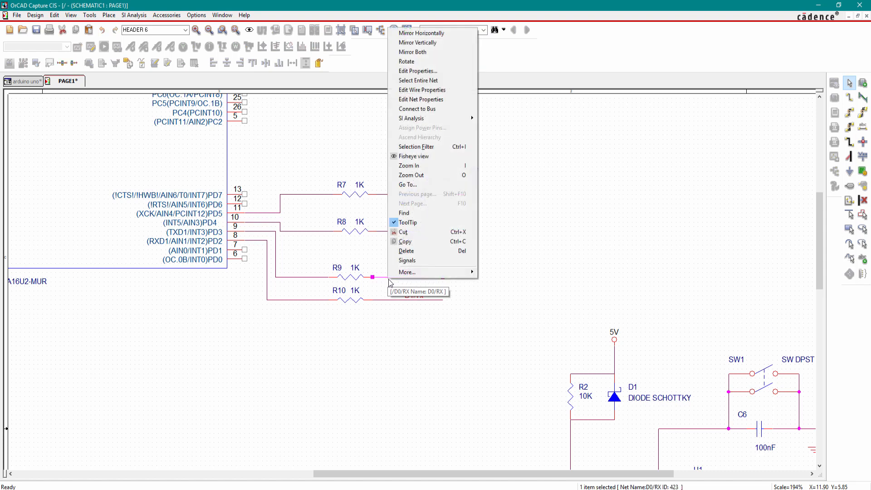
click(415, 80)
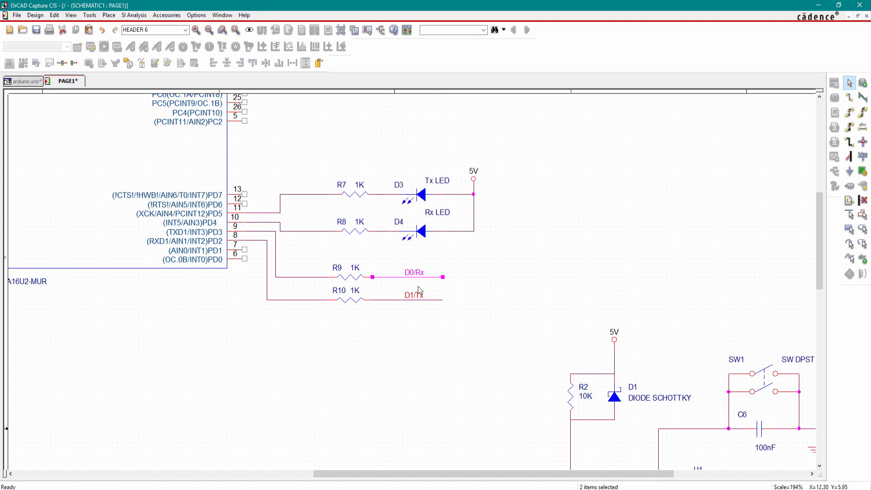
drag(816, 232, 820, 342)
drag(654, 474, 789, 474)
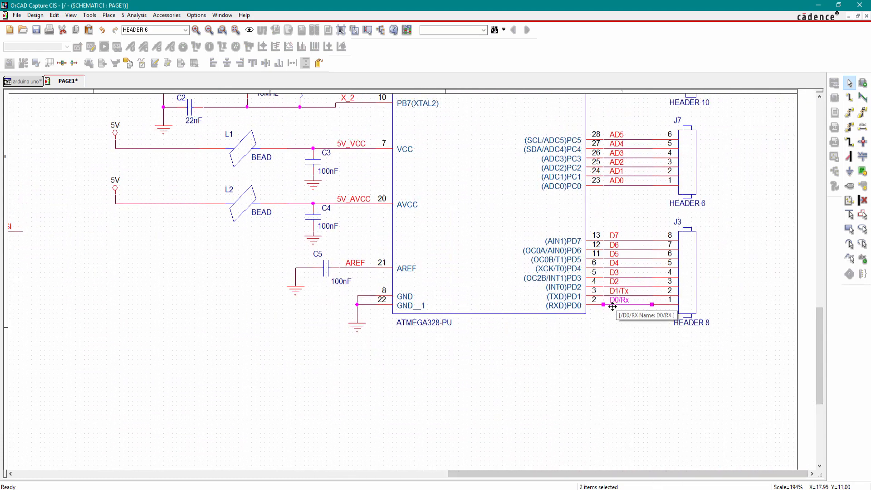
click(619, 345)
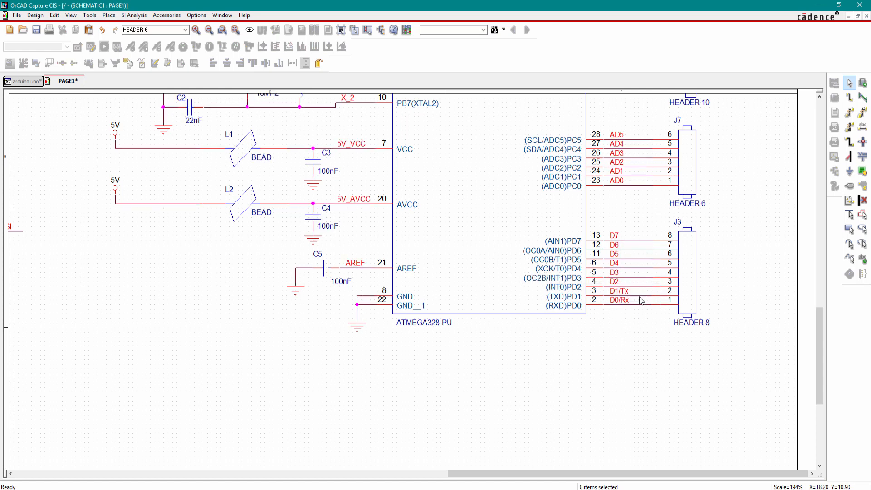
Step: Select the entire D1/Tx net from header J3's wire and check its connection at resistor R10
click(638, 299)
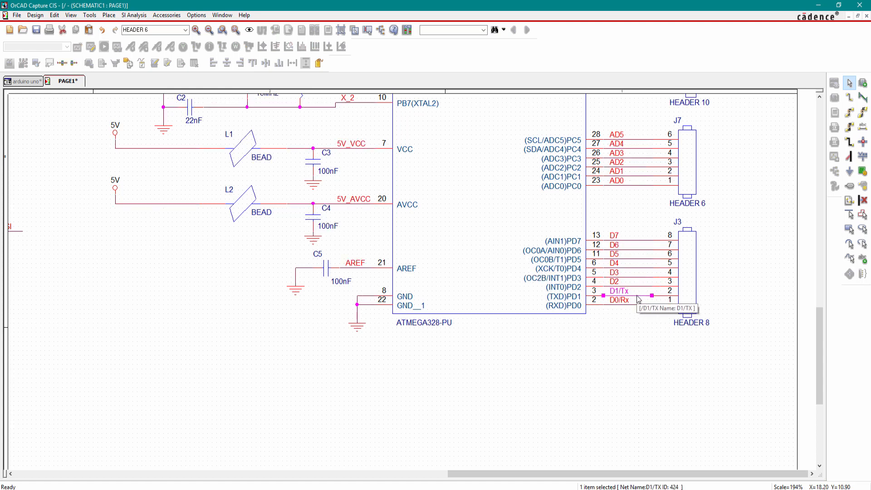
right_click(637, 297)
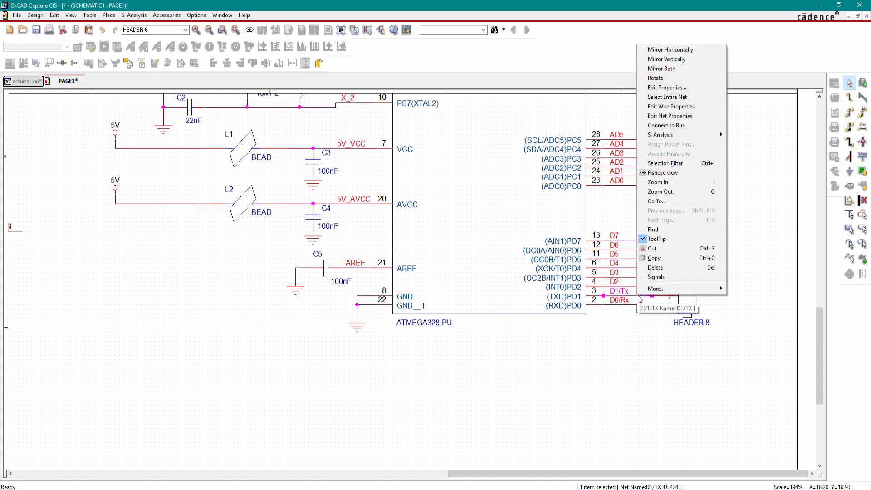
click(667, 97)
drag(511, 472, 331, 457)
scroll(257, 258, up, 3)
scroll(261, 265, up, 15)
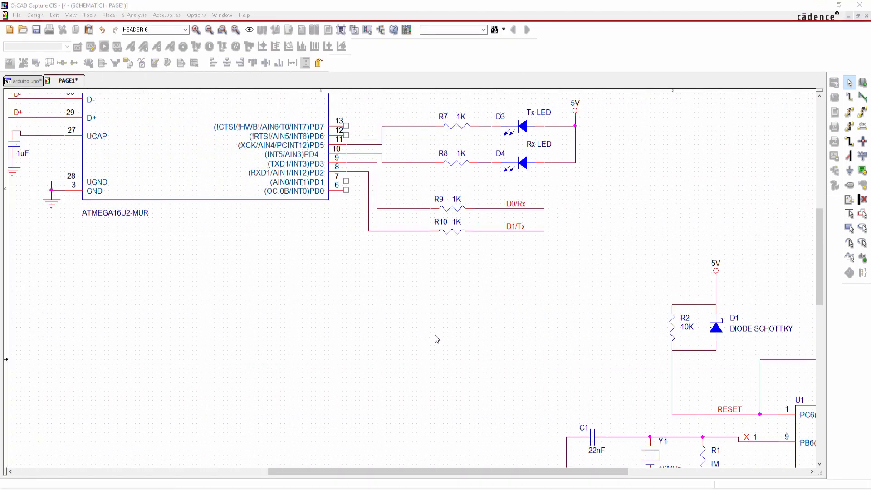
Step: Consult the reference schematic PDF and place a horizontal CAP NP capacitor beside the ATMEGA16U2's PC pins
click(370, 489)
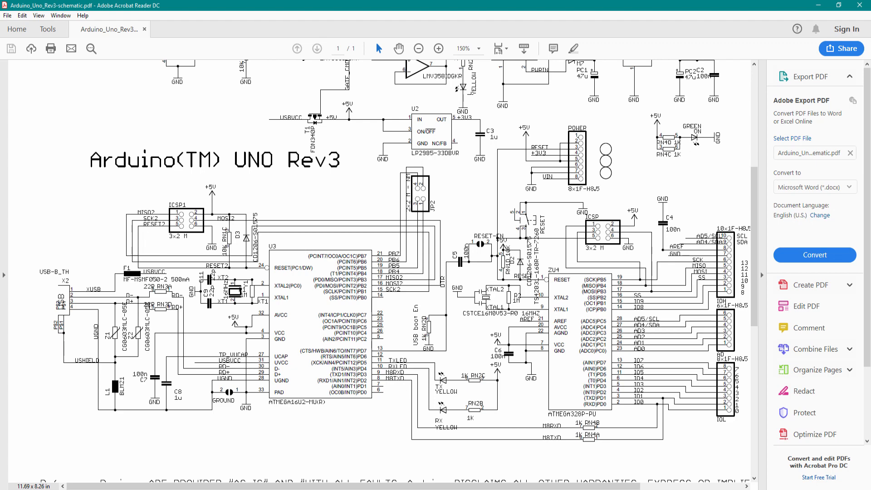
click(370, 489)
scroll(389, 149, up, 3)
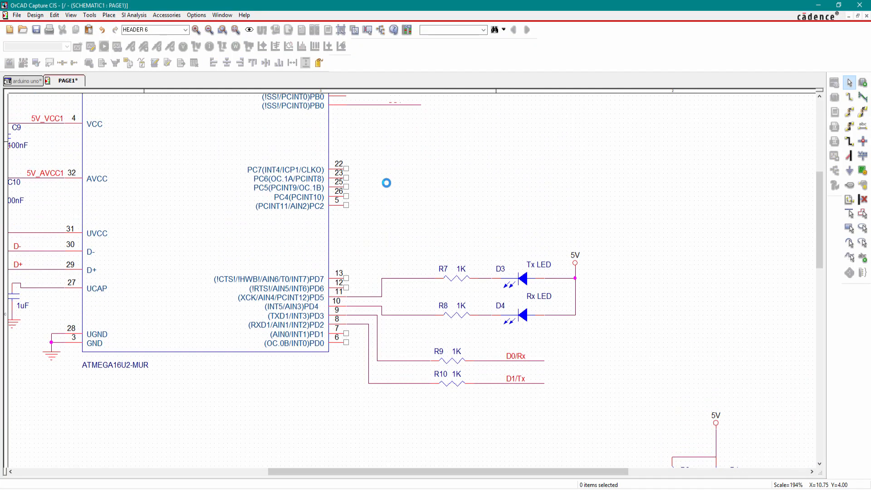
click(861, 82)
text(cap np)
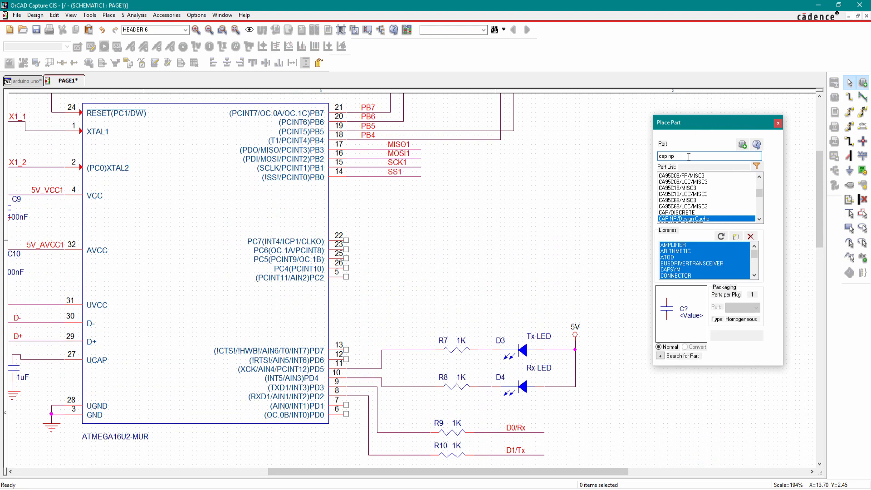
key(Return)
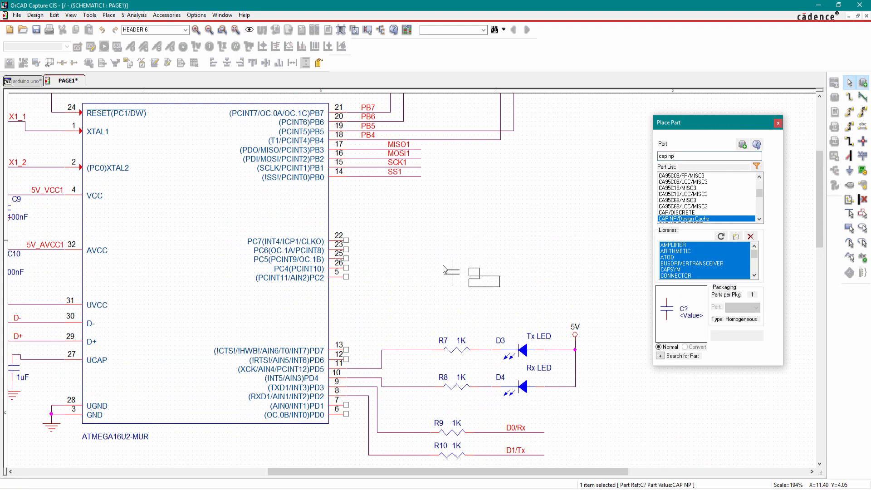
key(r)
click(484, 253)
Step: Place a vertical RESISTOR part between the ATMEGA16U2's PC pins and capacitor C12
click(669, 156)
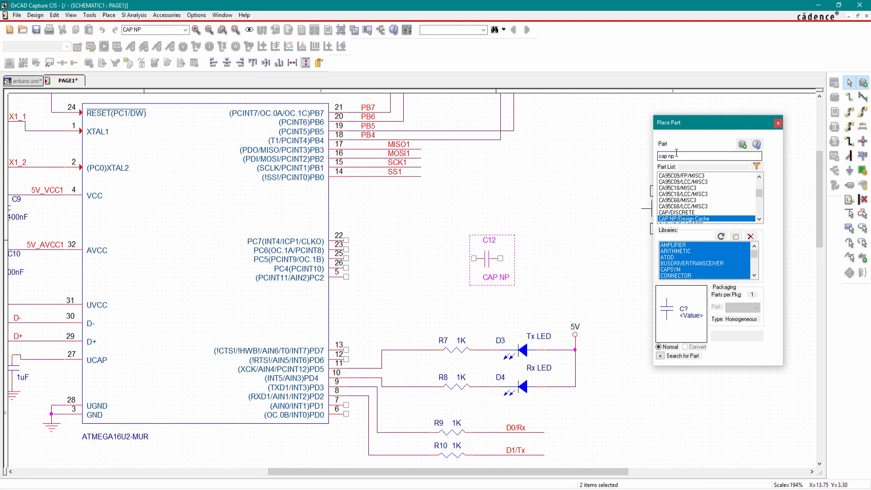
text(resiso)
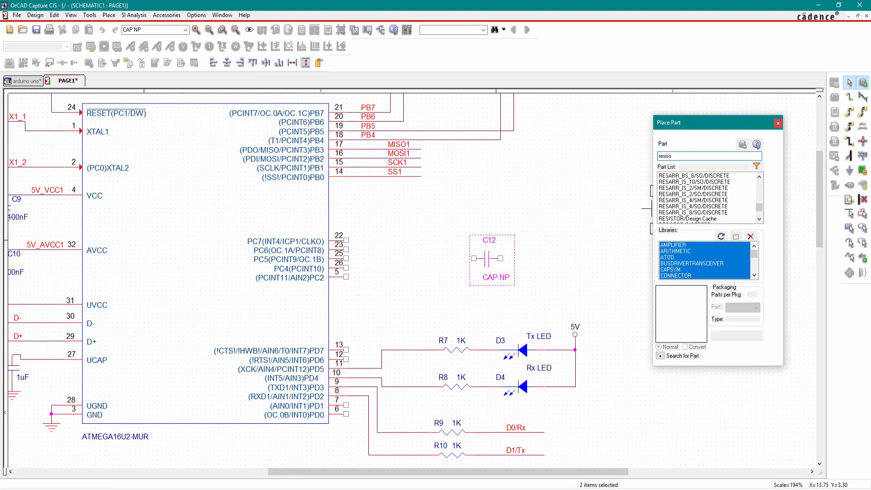
double_click(694, 219)
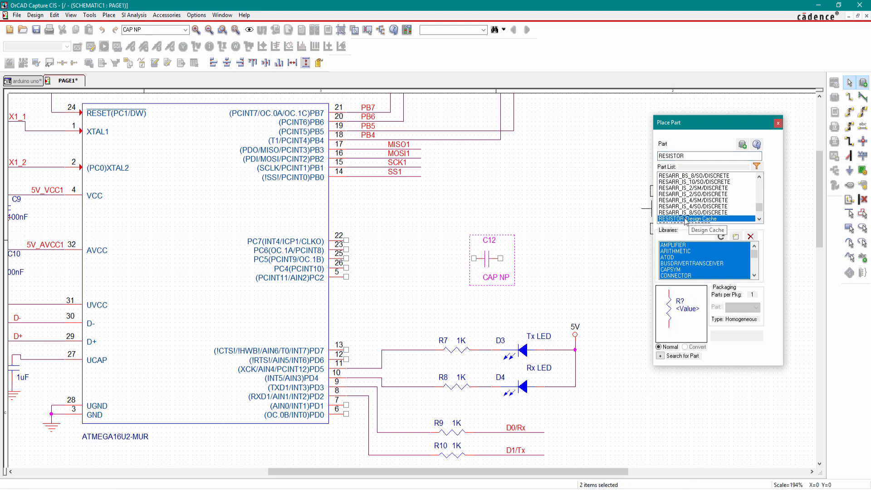
click(417, 270)
key(Escape)
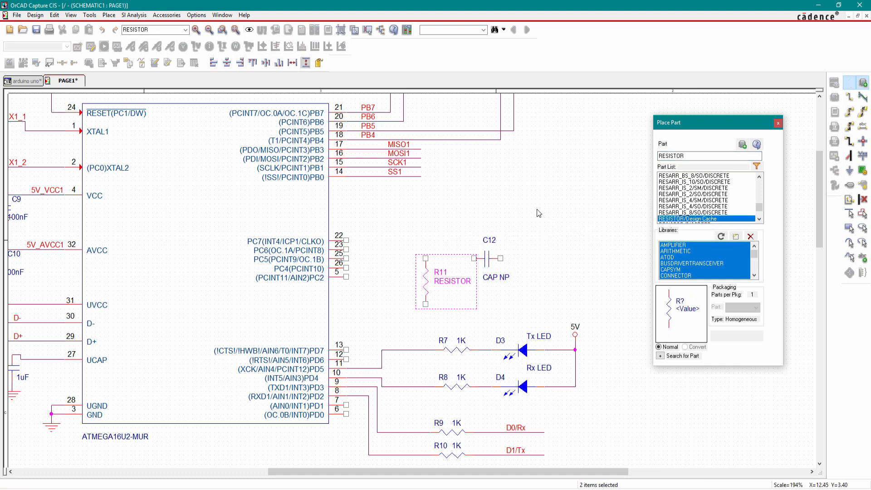
click(778, 124)
Step: Set the value of capacitor C12 to 100nF and shift the capacitor and its value label slightly away from R11
click(513, 270)
double_click(496, 278)
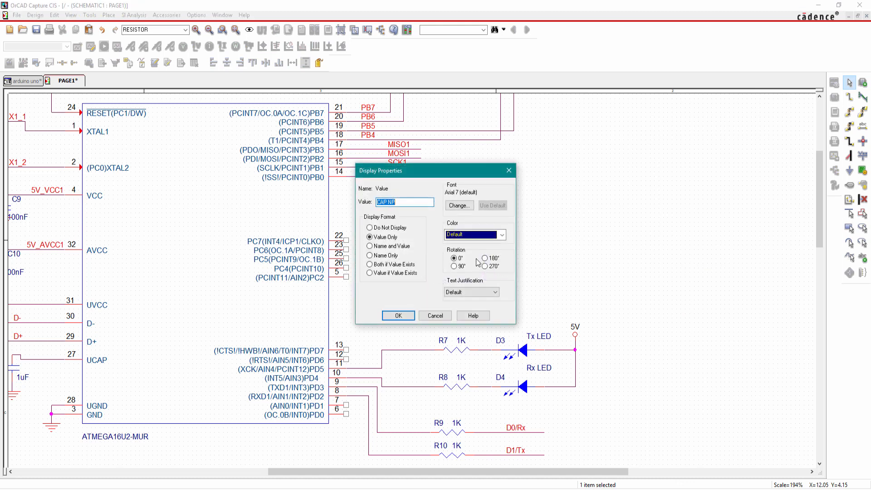
text(100nF)
key(Return)
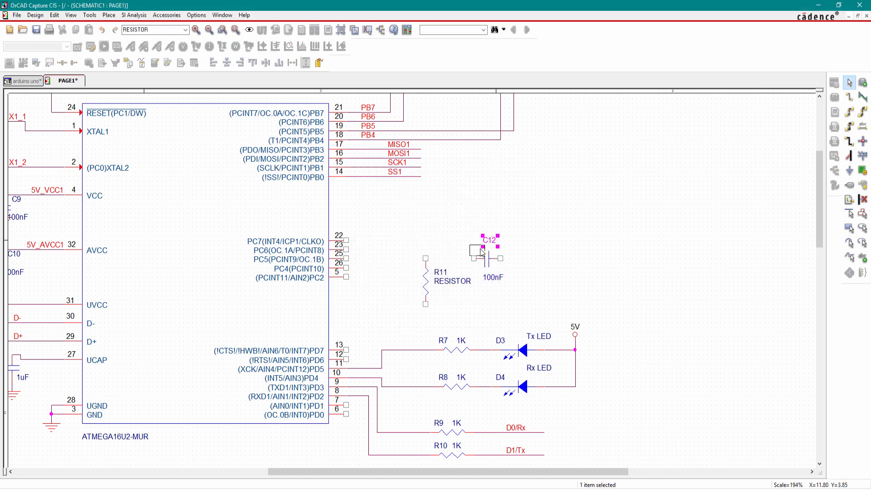
drag(490, 273, 513, 271)
click(517, 278)
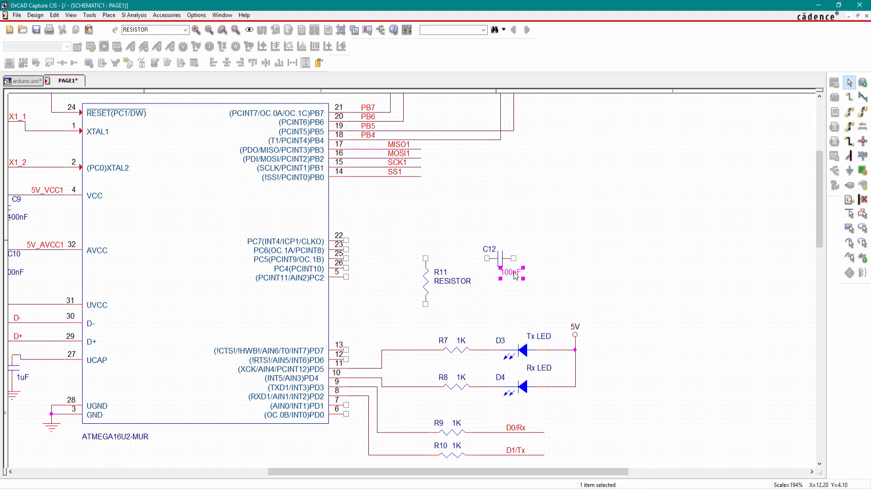
Step: Set the value of resistor R11 to 1K
click(450, 285)
double_click(450, 287)
text(1)
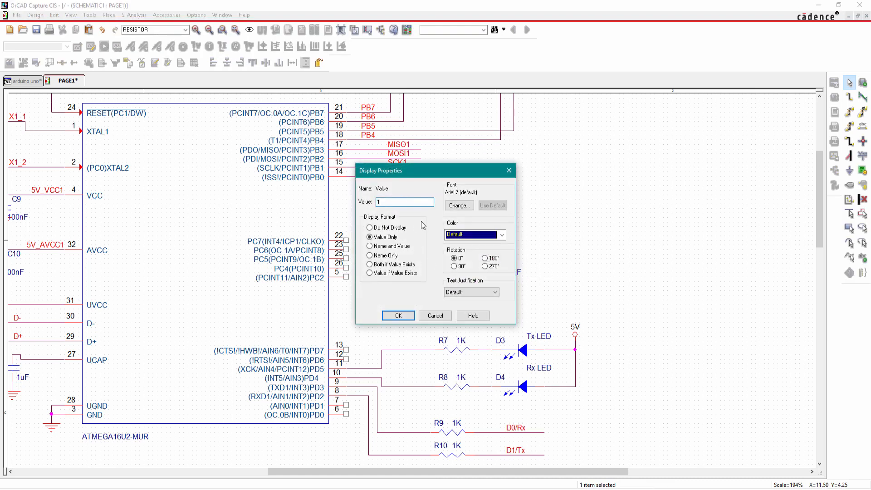
text(K)
key(Return)
Step: Wire ATMEGA16U2 pin PD7 through R11's upper end to capacitor C12 and extend an open wire from C12's other pin
key(w)
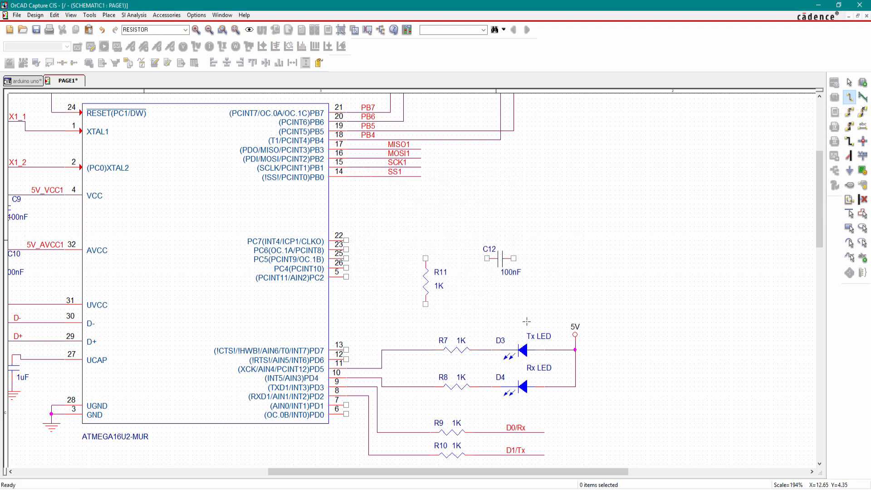
click(350, 350)
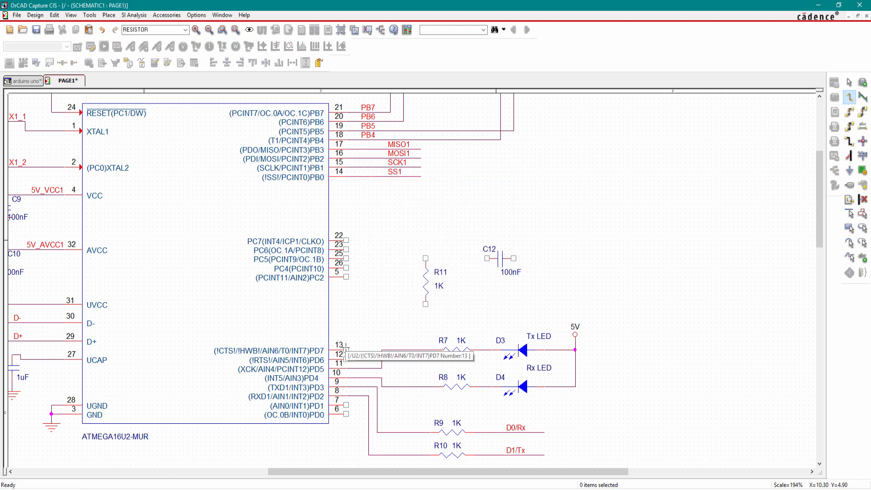
click(373, 258)
click(487, 258)
click(513, 258)
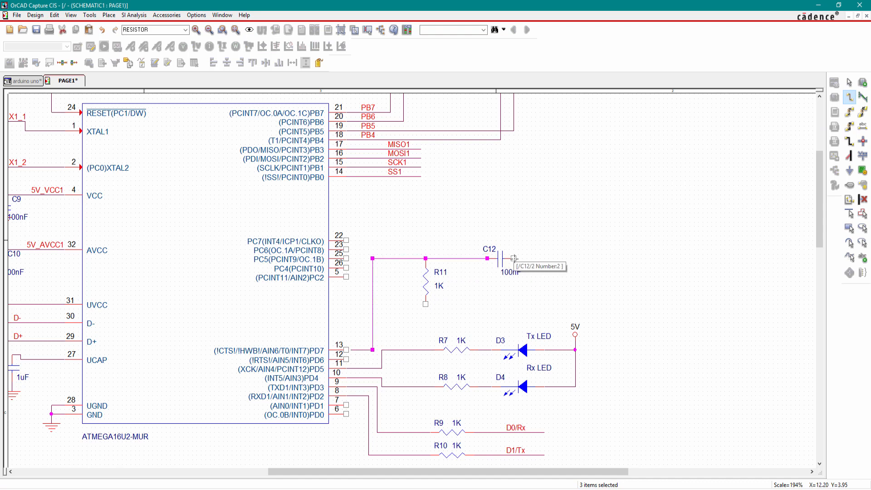
double_click(579, 259)
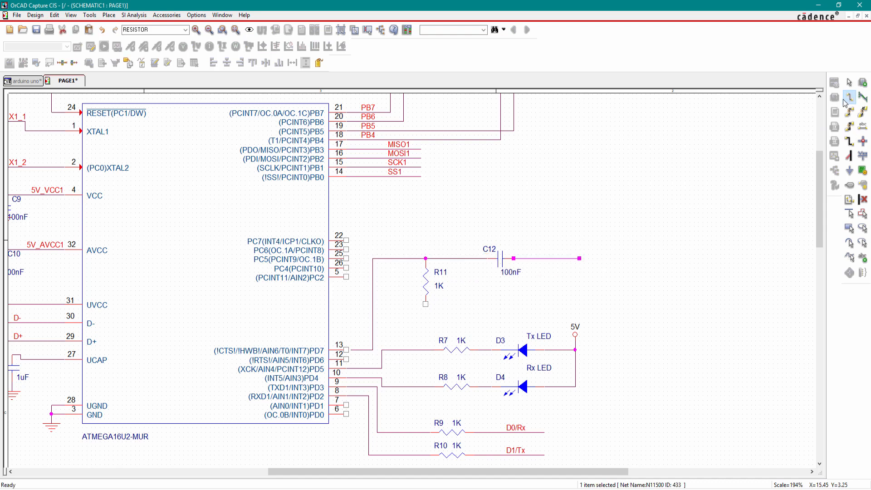
Step: Draw a short wire down from R11's lower pin and attach a copy of the ATMEGA16U2's ground symbol to it
click(426, 304)
double_click(426, 313)
key(Escape)
key(Escape)
click(51, 422)
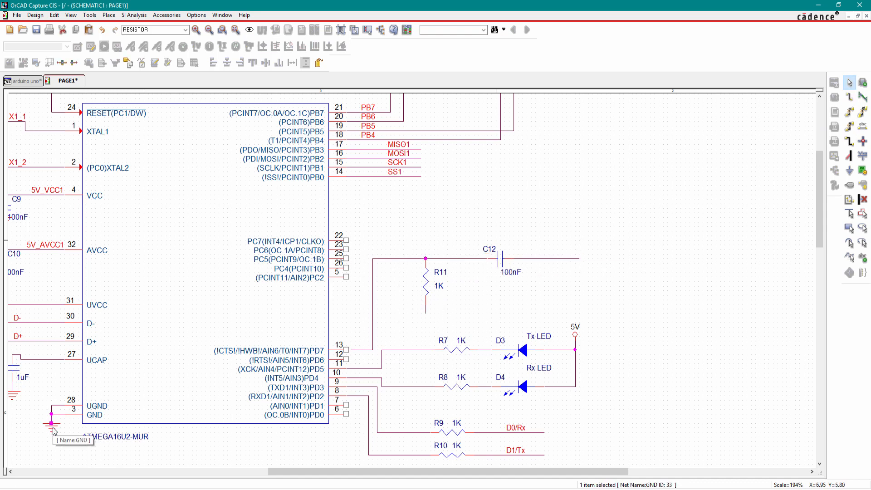
click(415, 292)
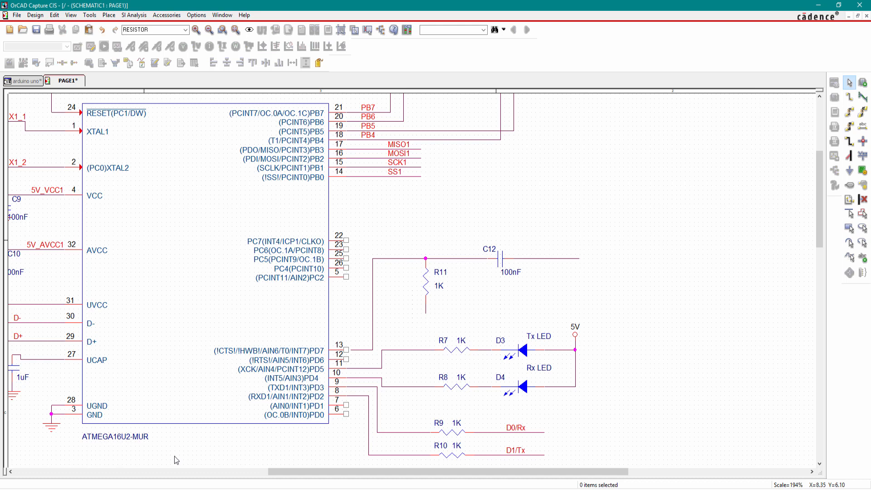
click(50, 431)
key(ctrl+c)
key(ctrl+v)
click(415, 312)
click(500, 306)
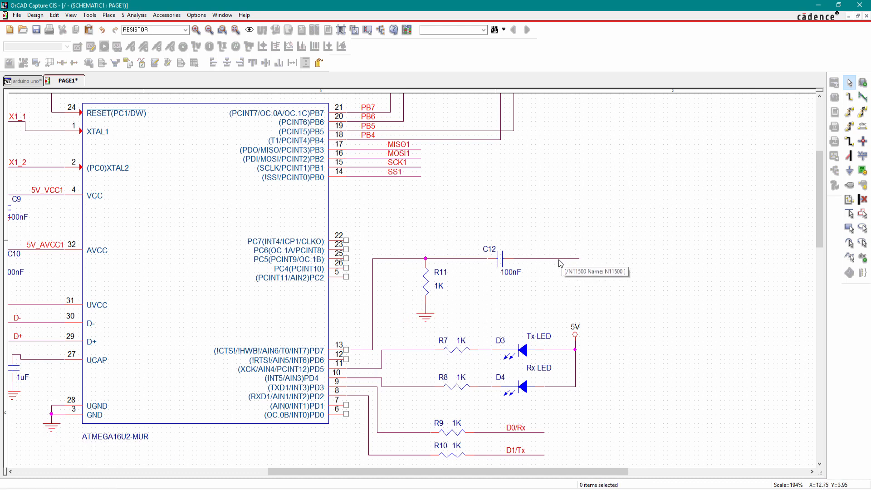
Step: Place a net alias RESET on the open wire of capacitor C12
click(863, 126)
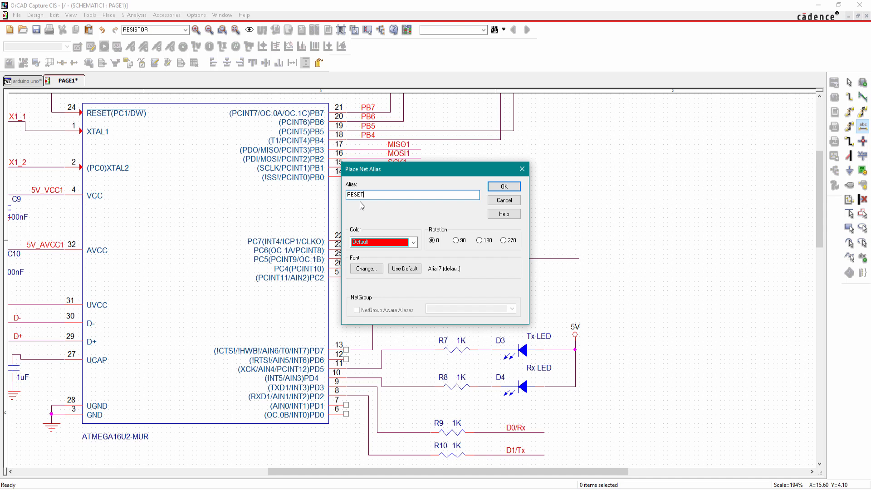
key(Return)
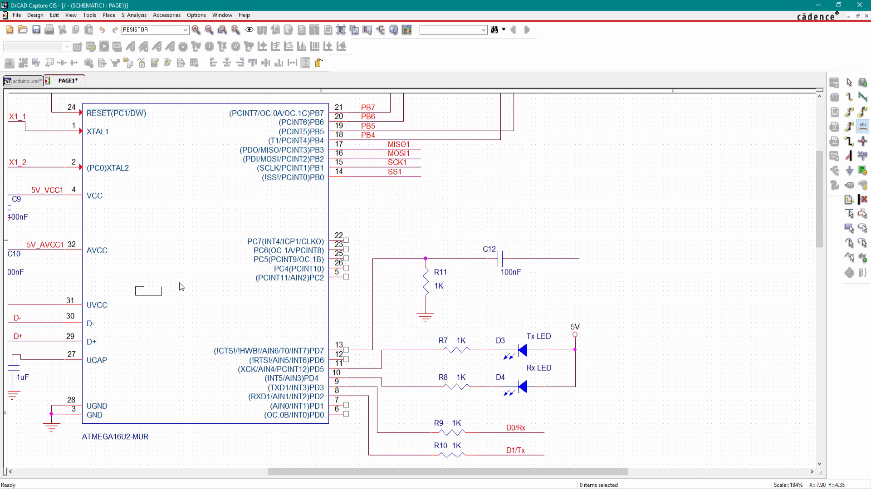
click(538, 268)
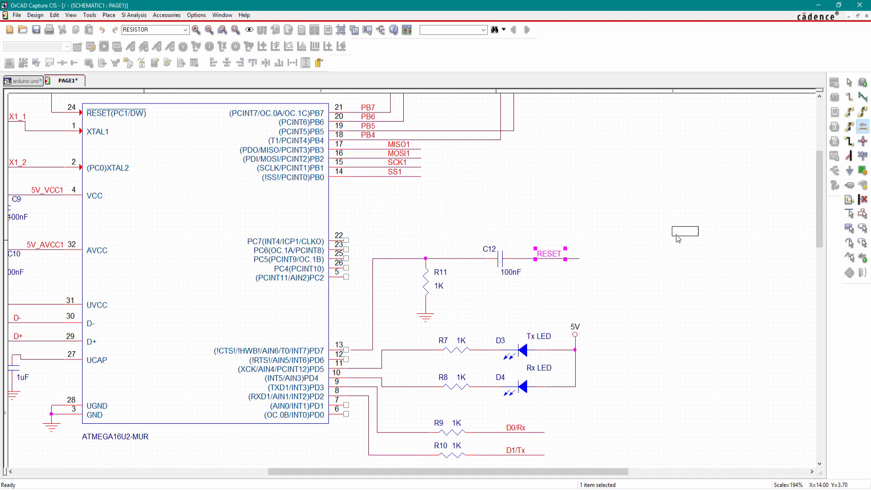
key(Escape)
click(633, 229)
ctrl+scroll(633, 229, up, 1)
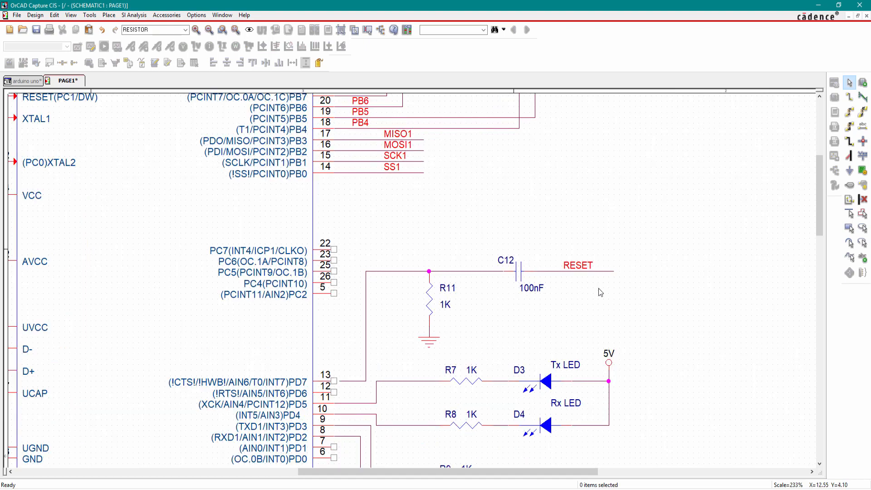
ctrl+scroll(524, 288, down, 8)
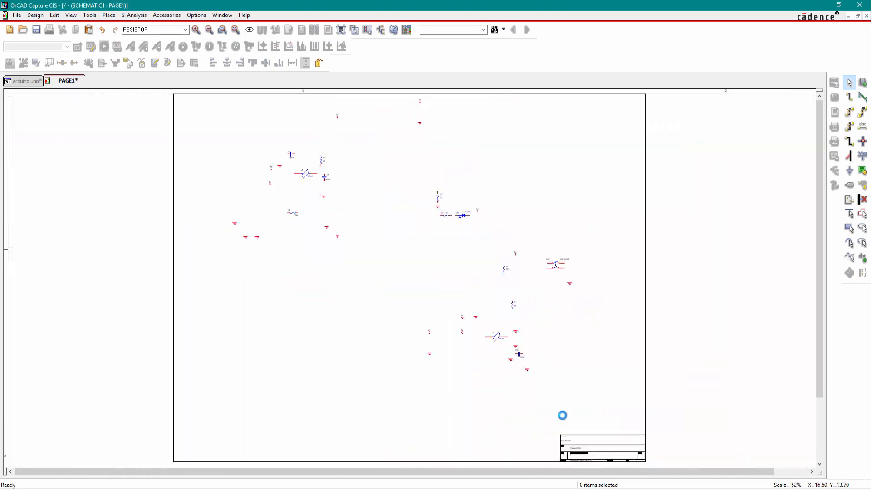
ctrl+scroll(528, 285, up, 5)
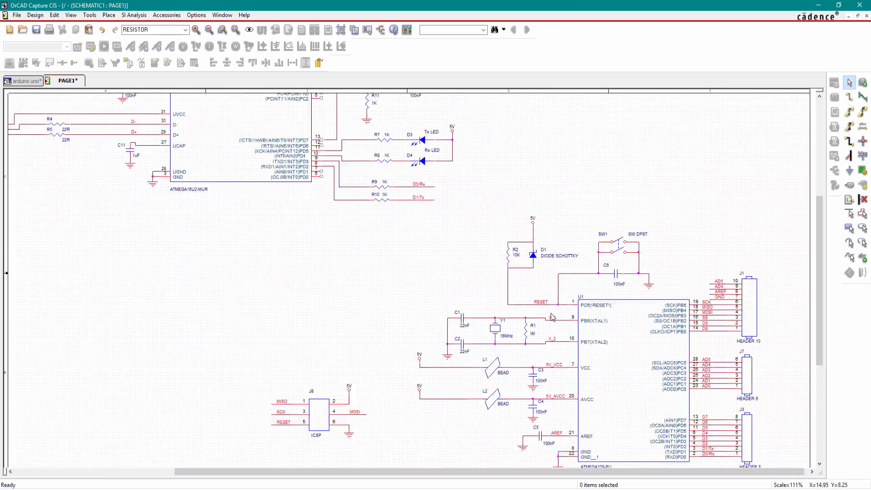
ctrl+scroll(483, 285, up, 1)
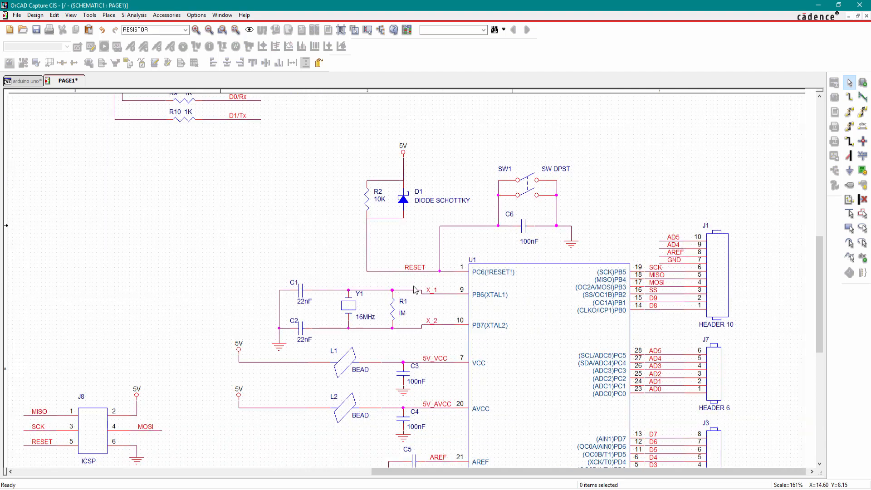